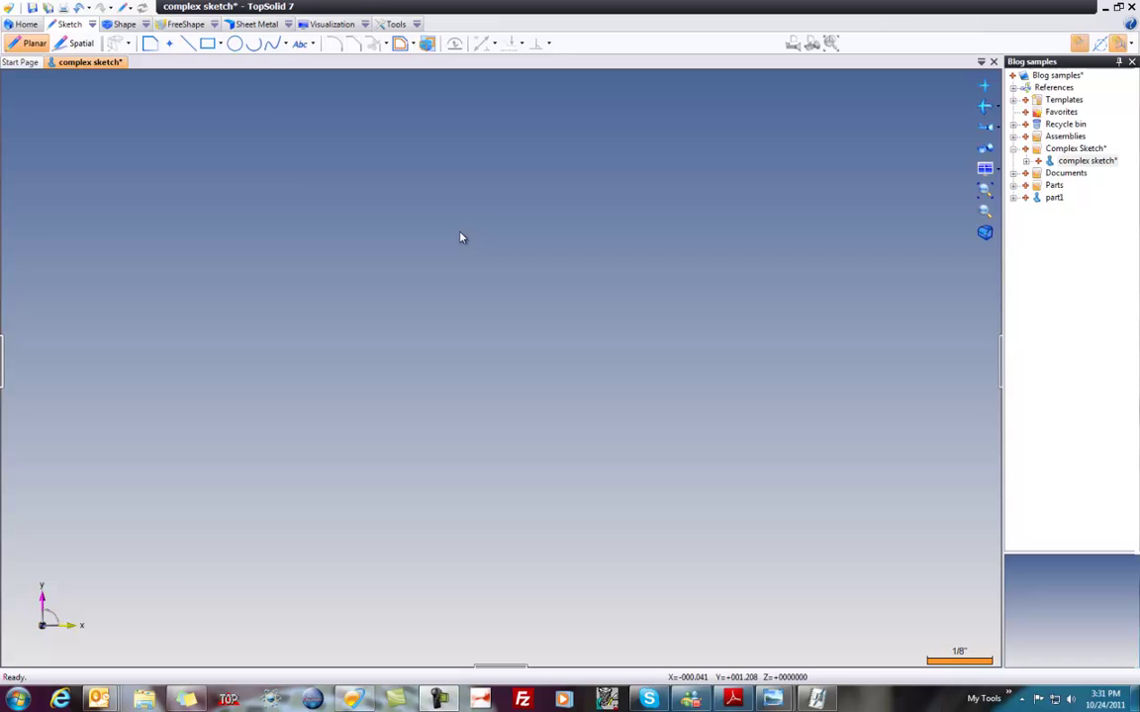
Step: Place a diameter-3 circle on the sketch origin and end the Circle command
click(236, 45)
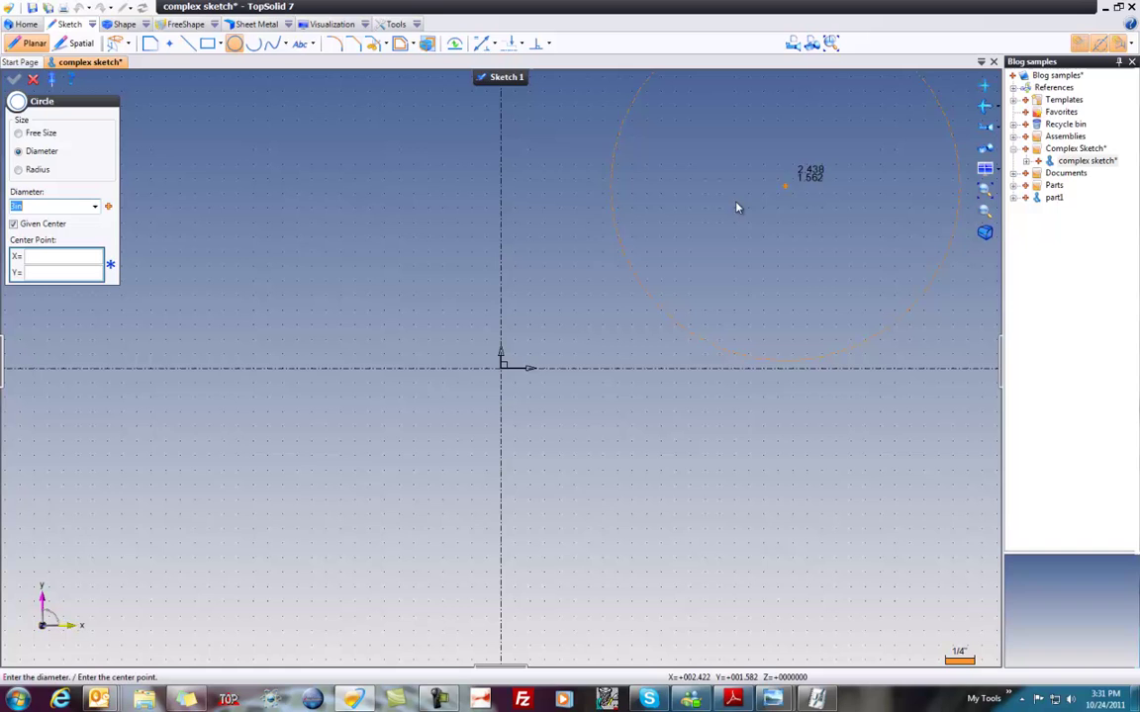
click(502, 366)
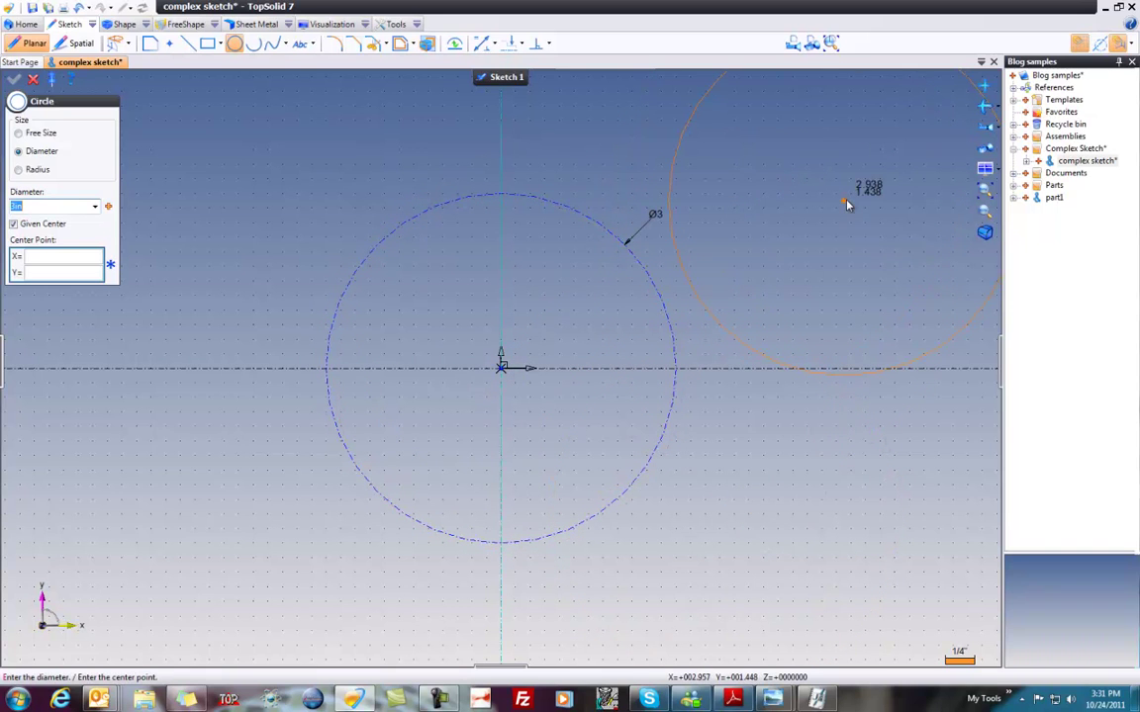
key(Escape)
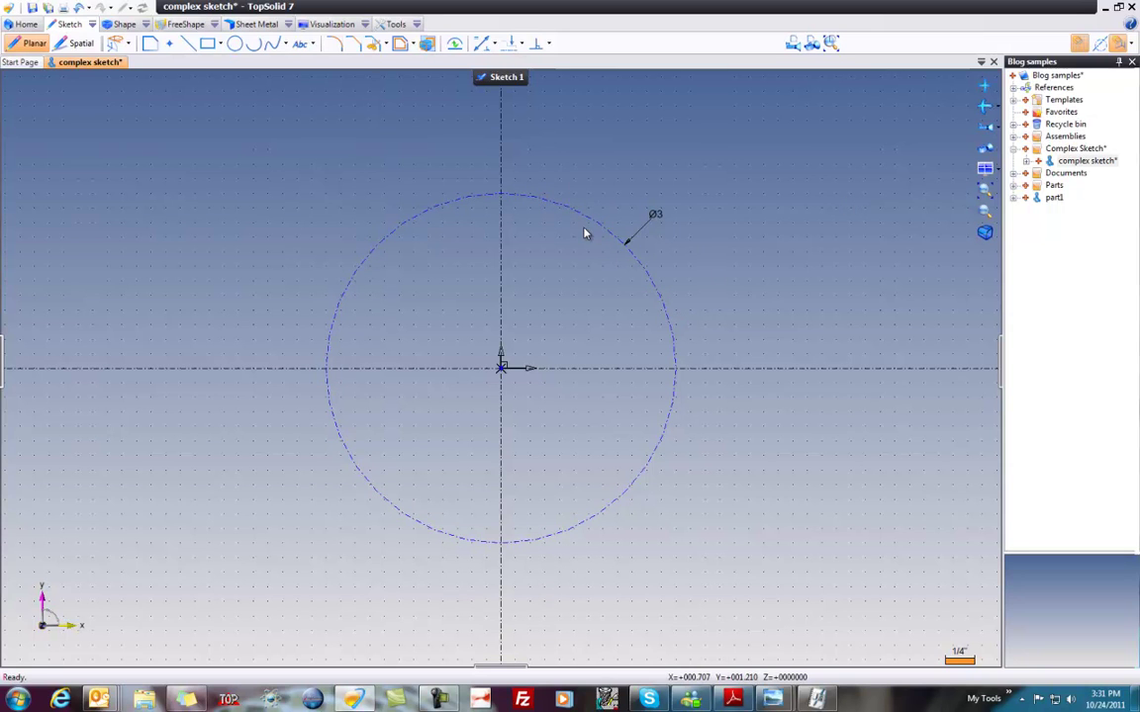
Step: Draw a contour from the circle top: a vertical line down, a tangent arc bottom, and a vertical line back up
click(149, 44)
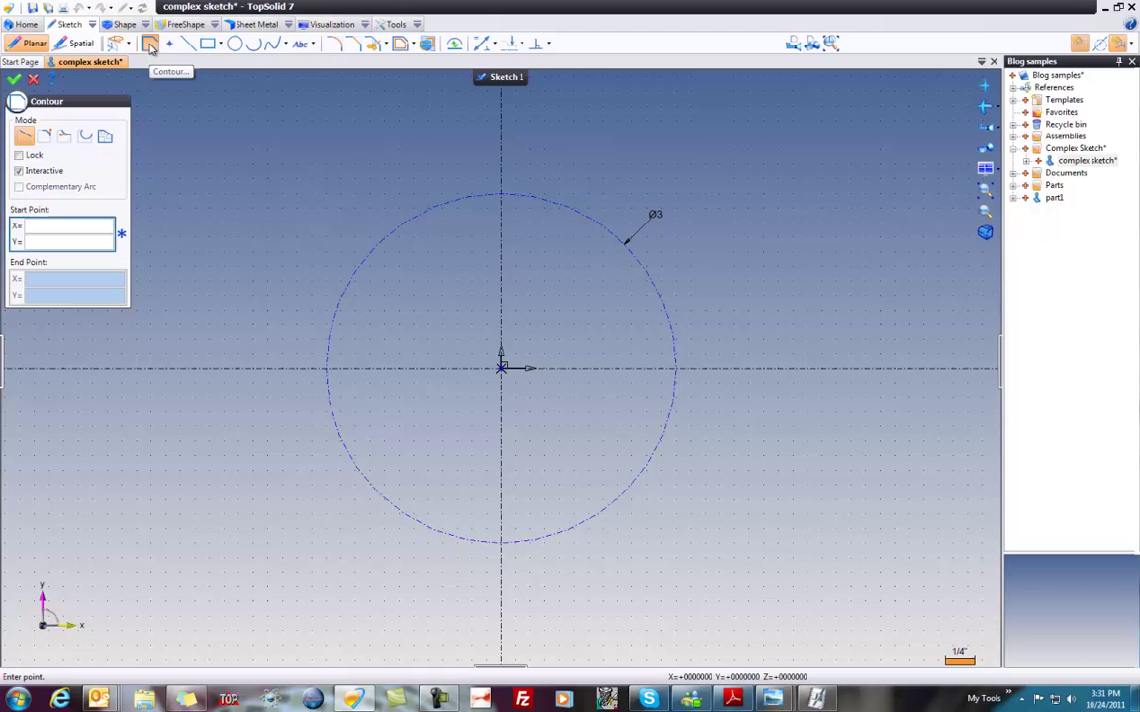
scroll(527, 183, up, 2)
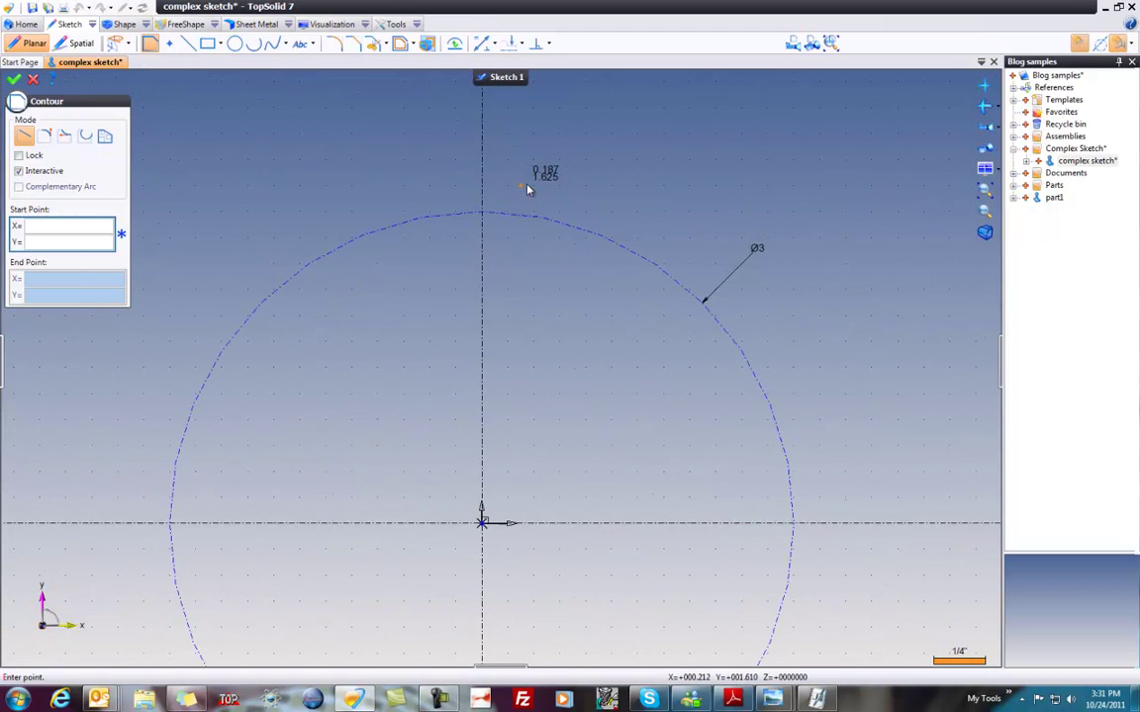
scroll(528, 189, up, 1)
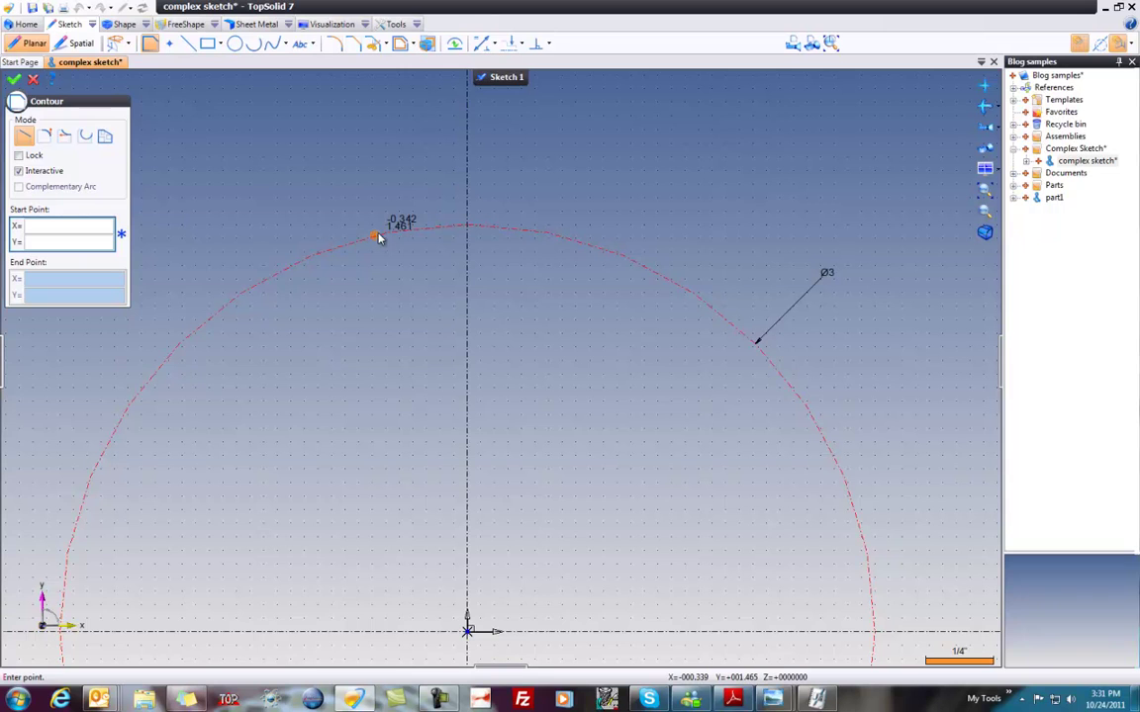
click(1130, 45)
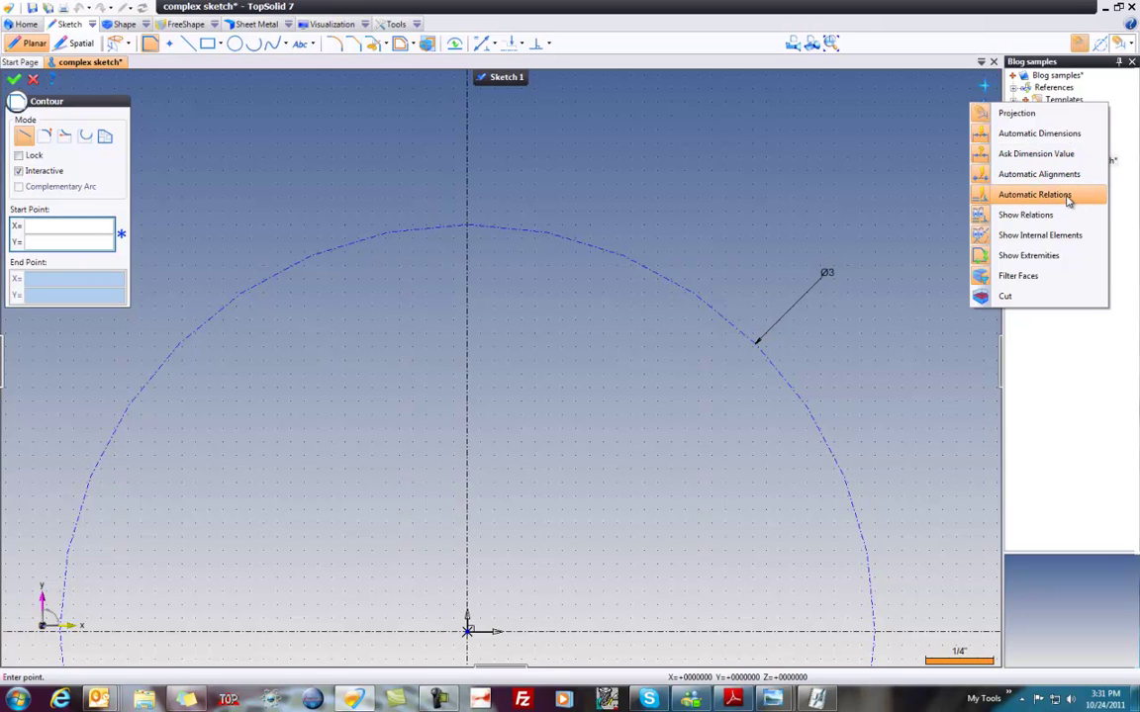
scroll(662, 174, down, 3)
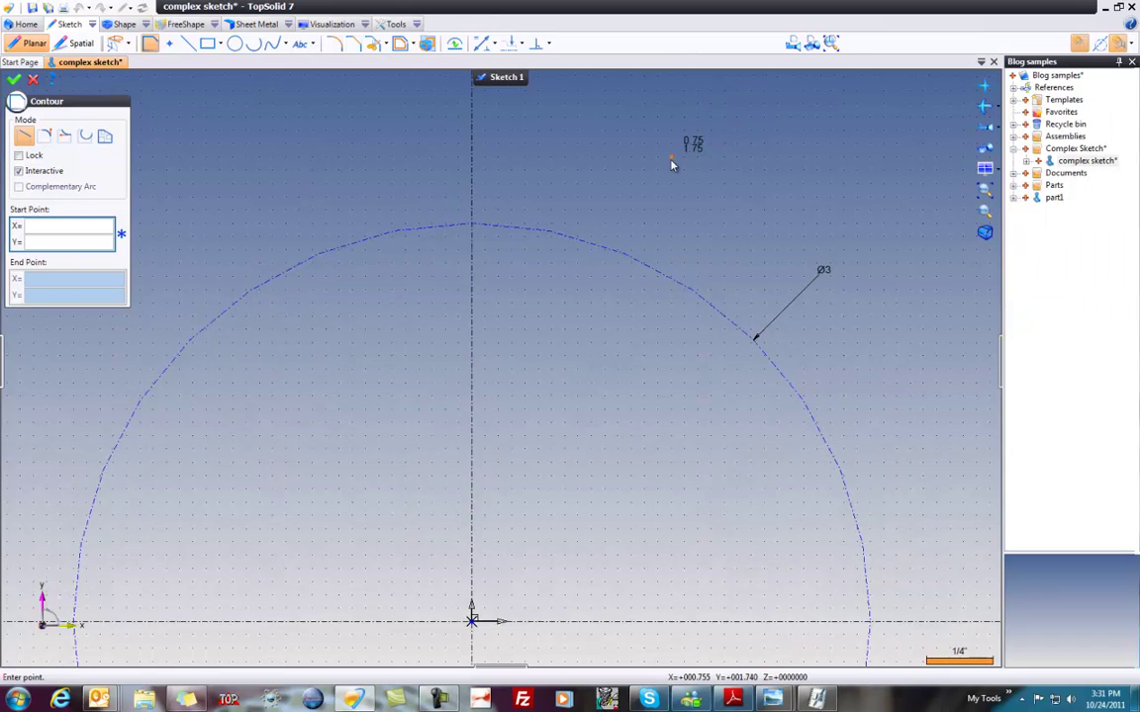
click(483, 211)
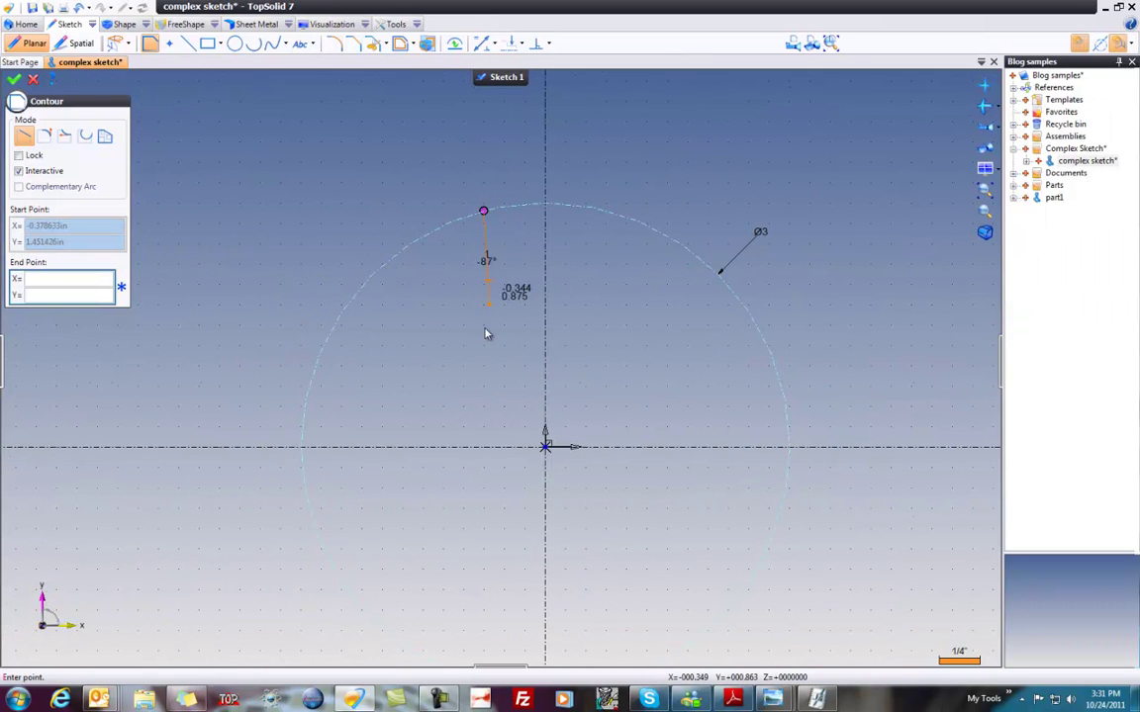
click(483, 363)
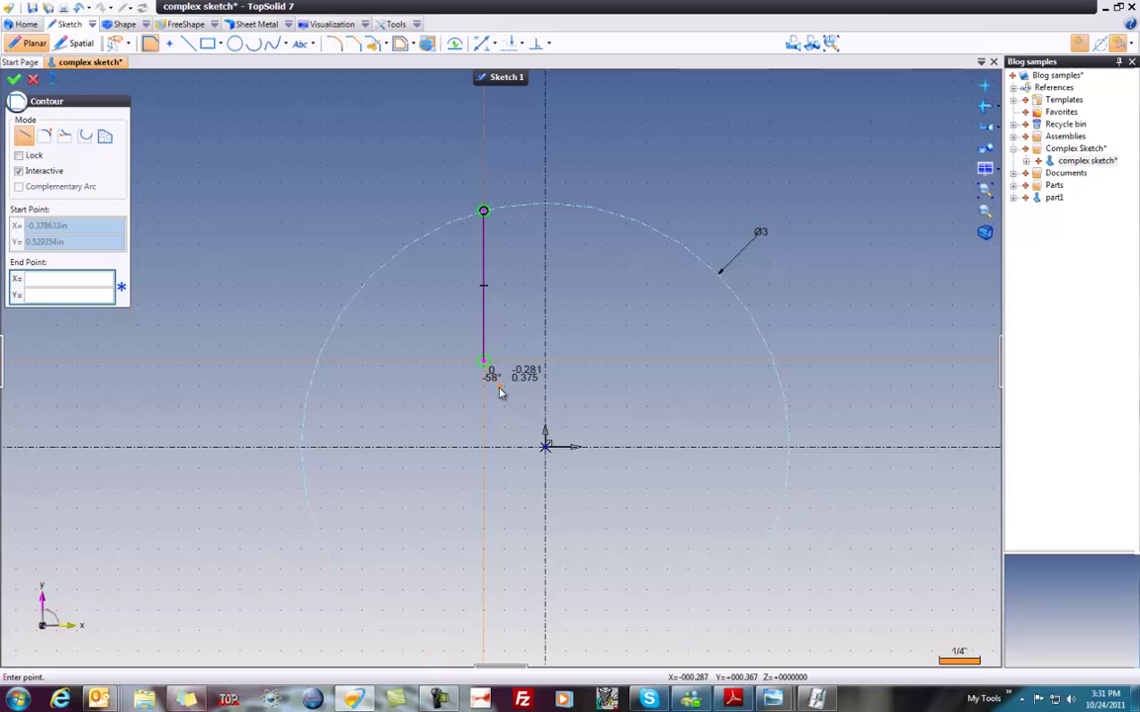
key(a)
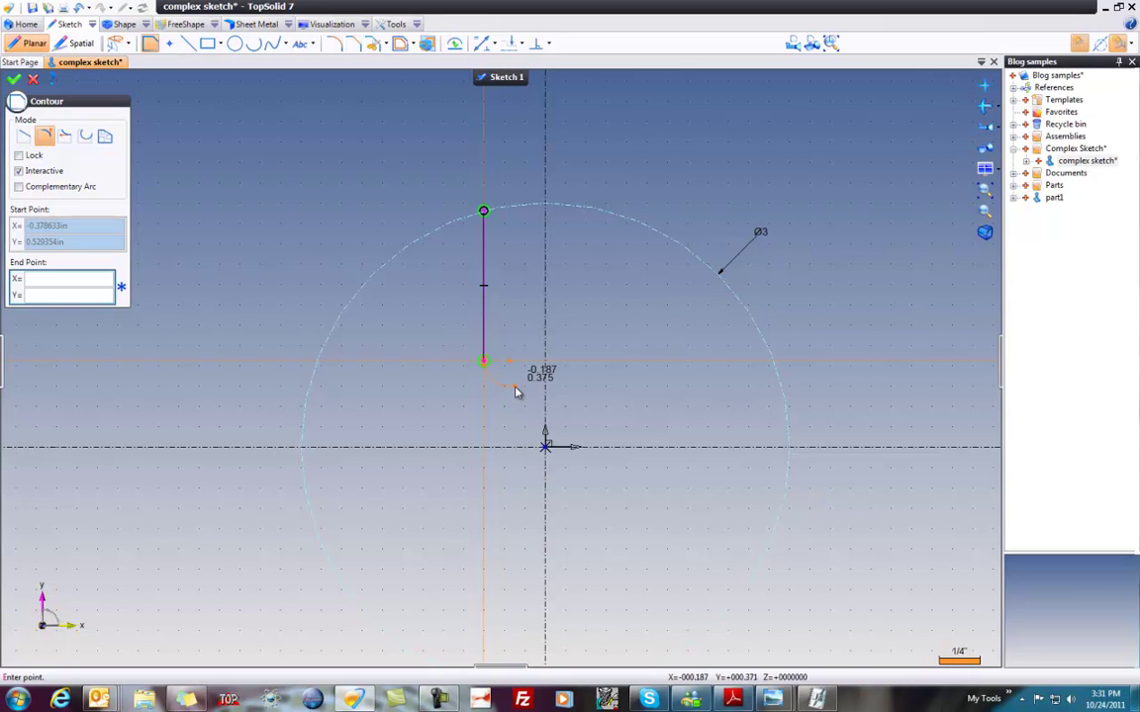
click(633, 364)
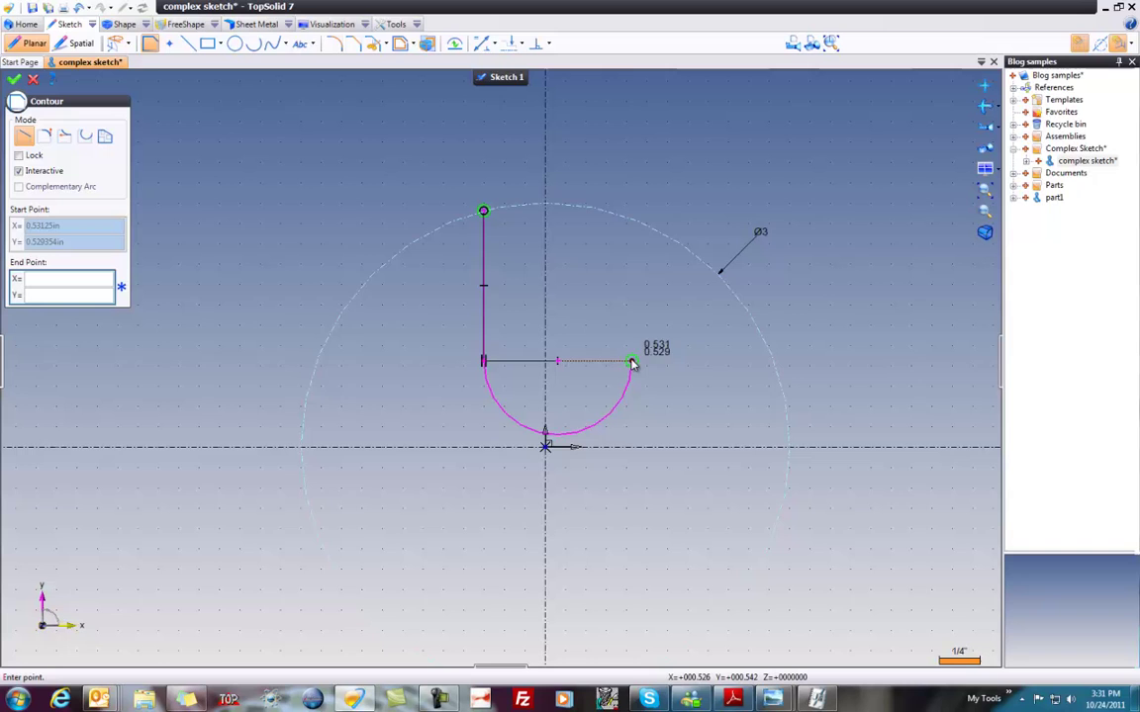
click(634, 220)
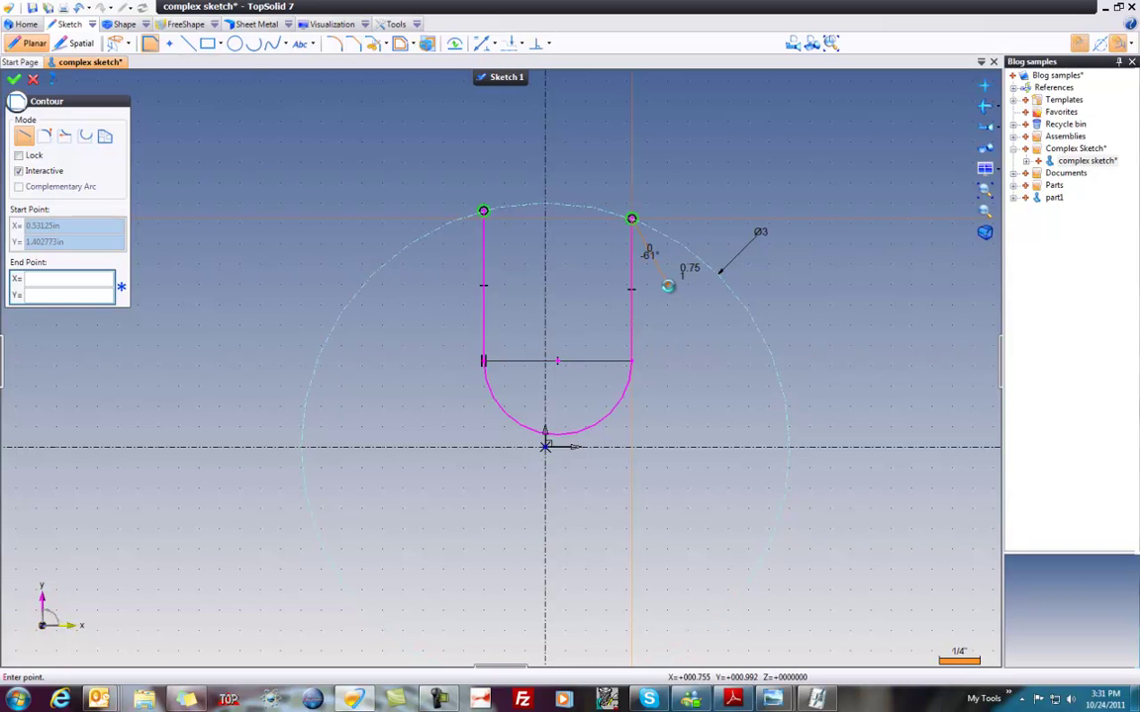
key(Escape)
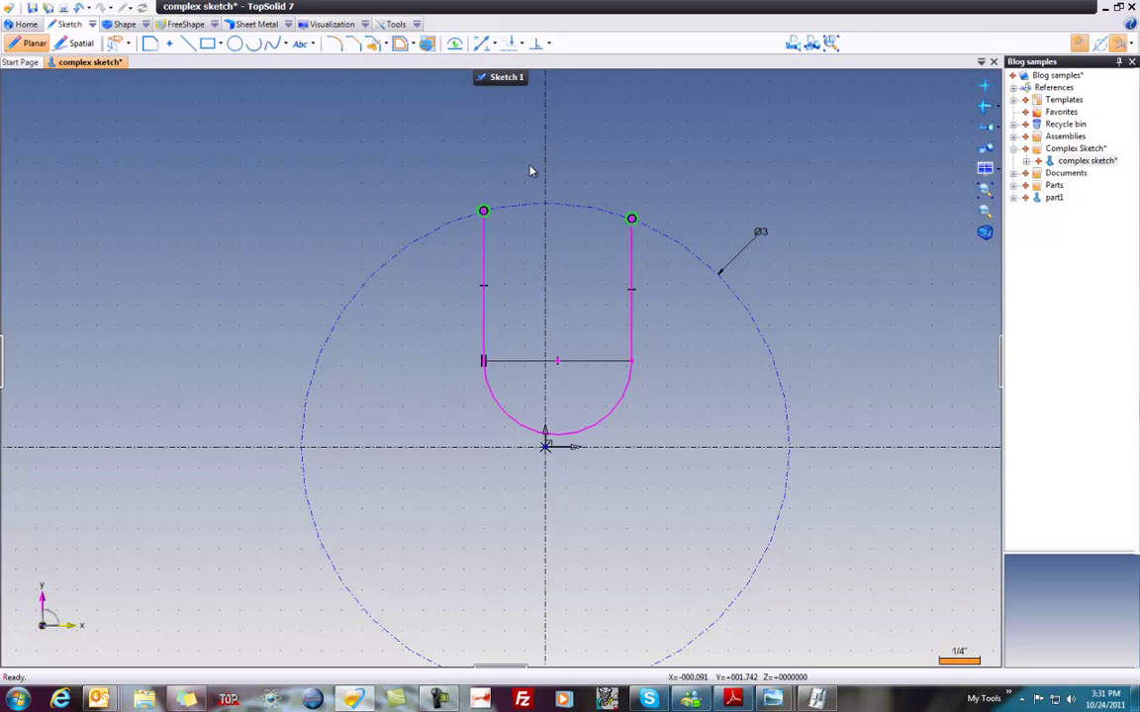
Step: Adjust the slot sides and dimension the slot width as parameter d=.09375
mouse_move(633, 343)
mouse_down()
mouse_move(572, 348)
mouse_move(649, 348)
mouse_up()
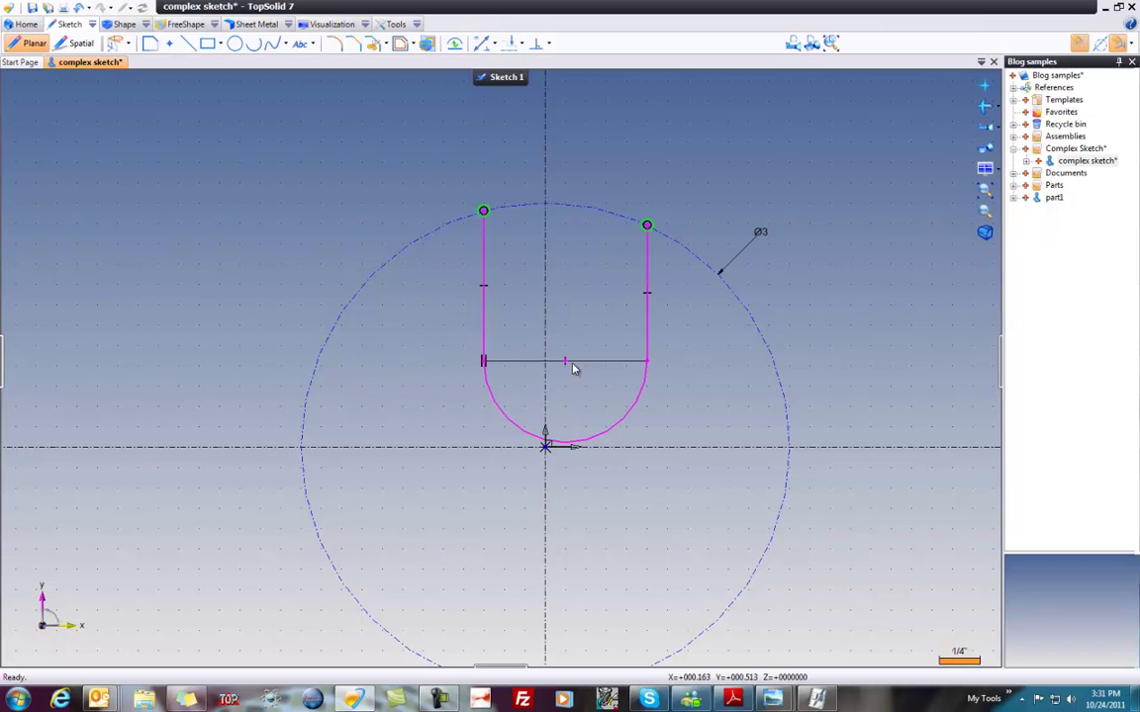
drag(567, 369, 545, 353)
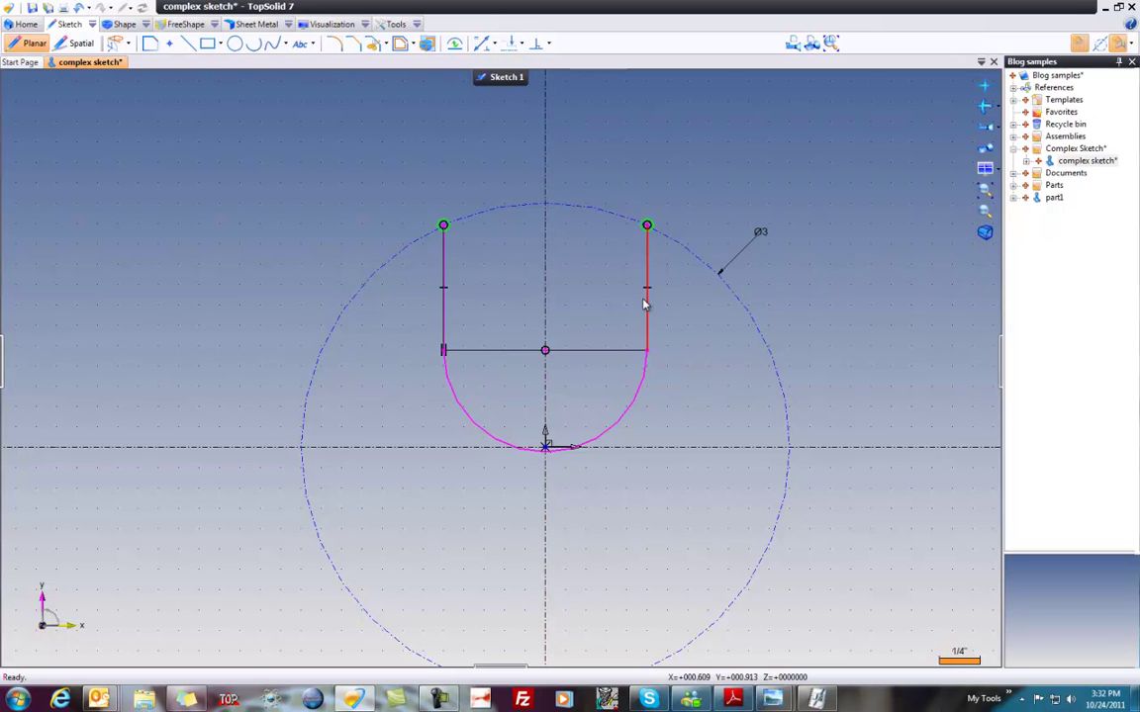
drag(644, 304, 588, 315)
click(428, 43)
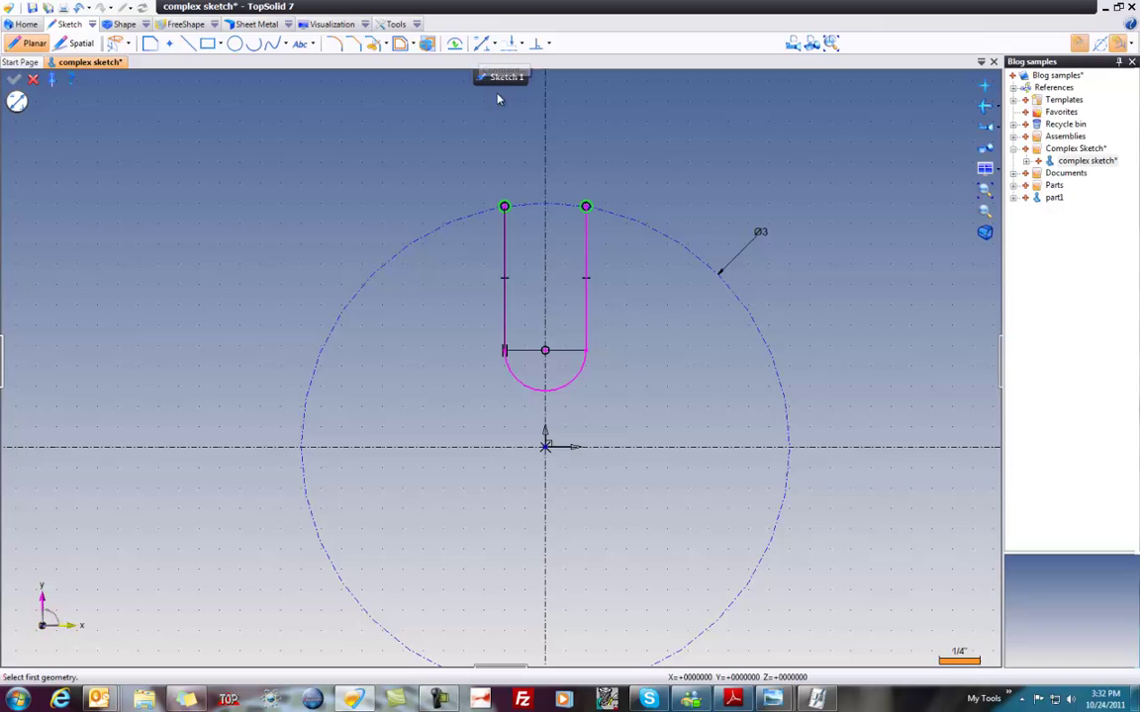
click(585, 206)
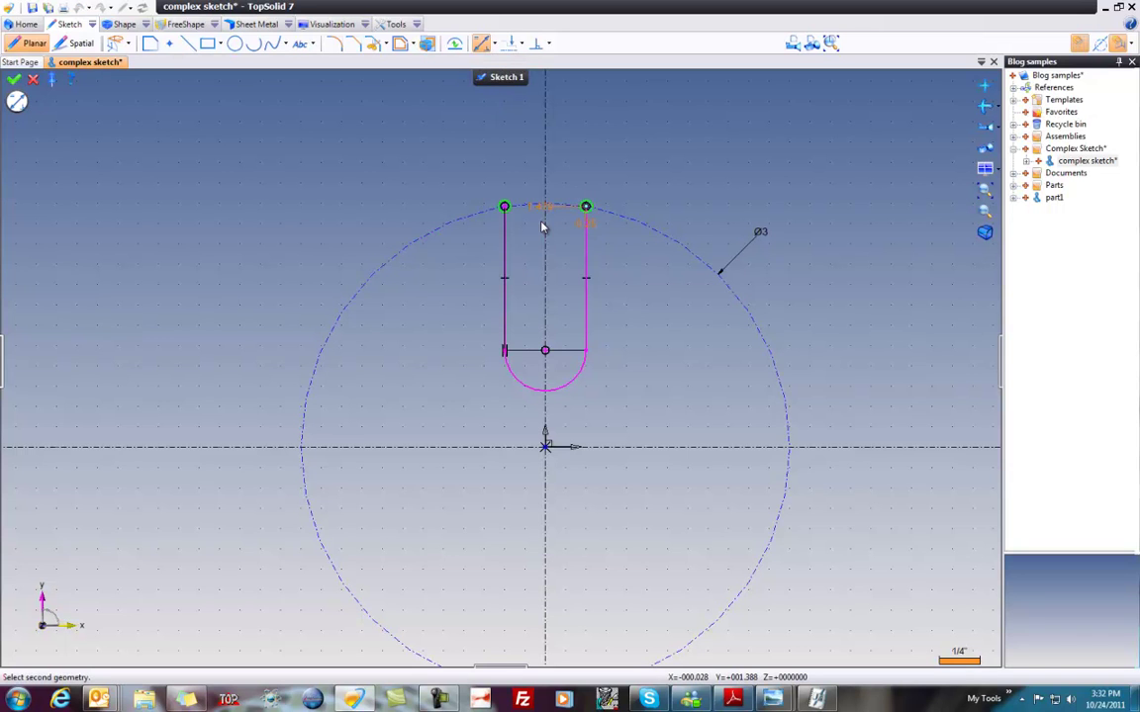
click(504, 206)
click(643, 111)
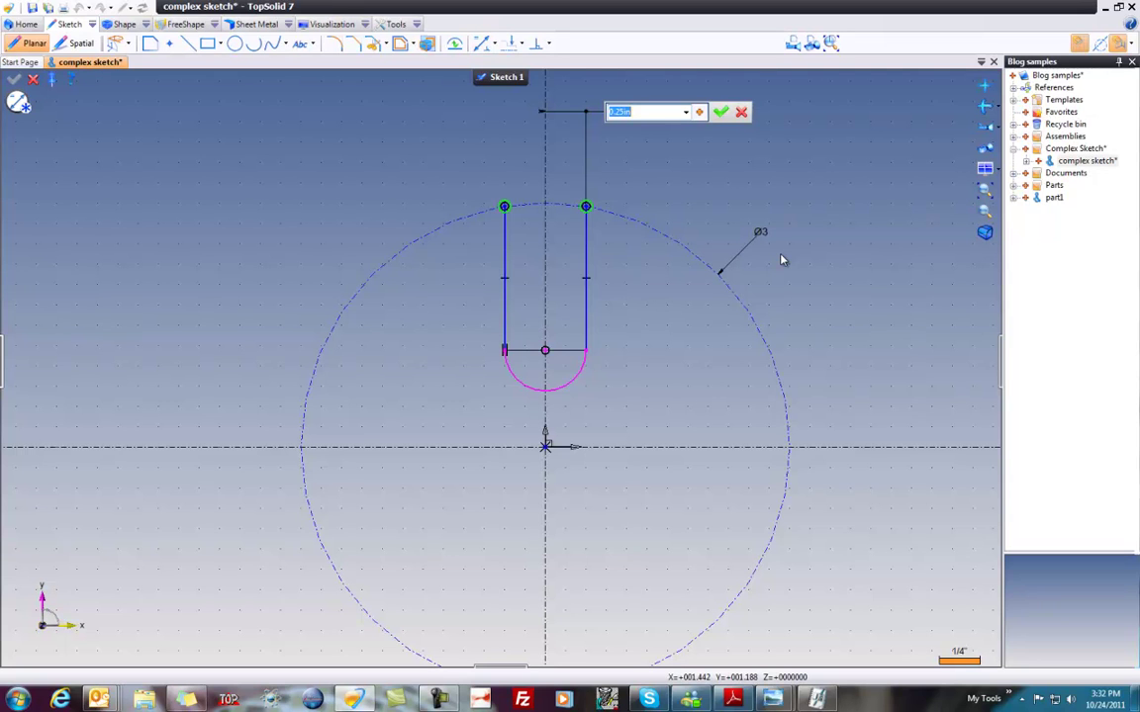
text(d=)
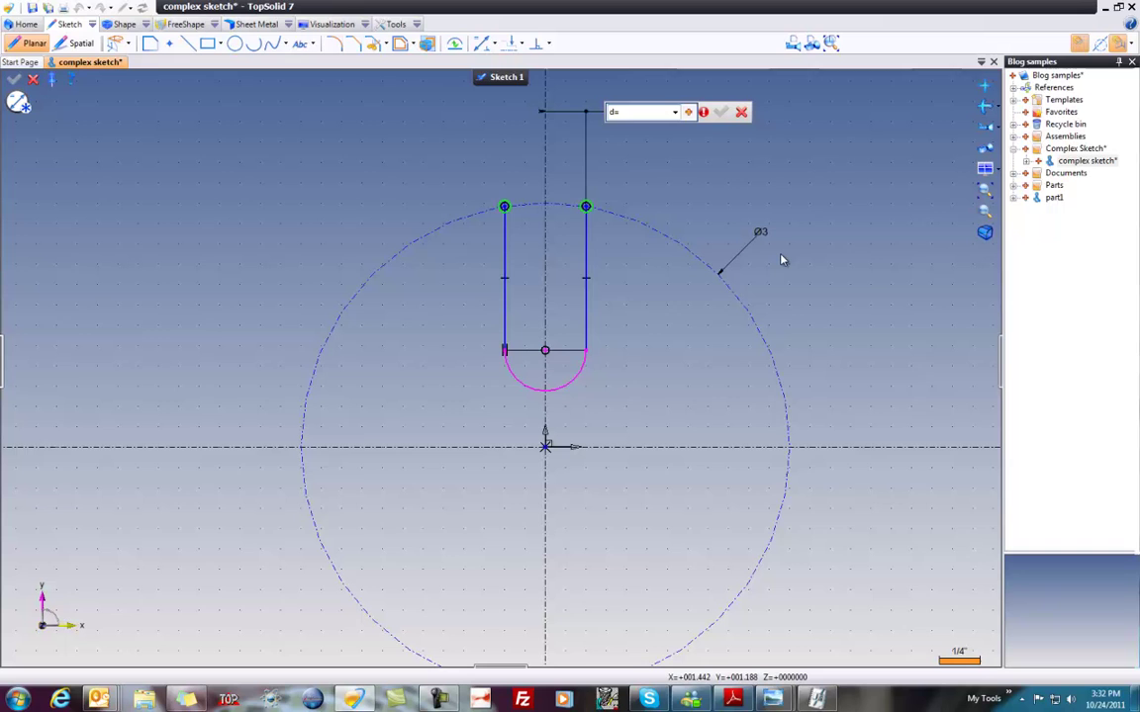
text(.09)
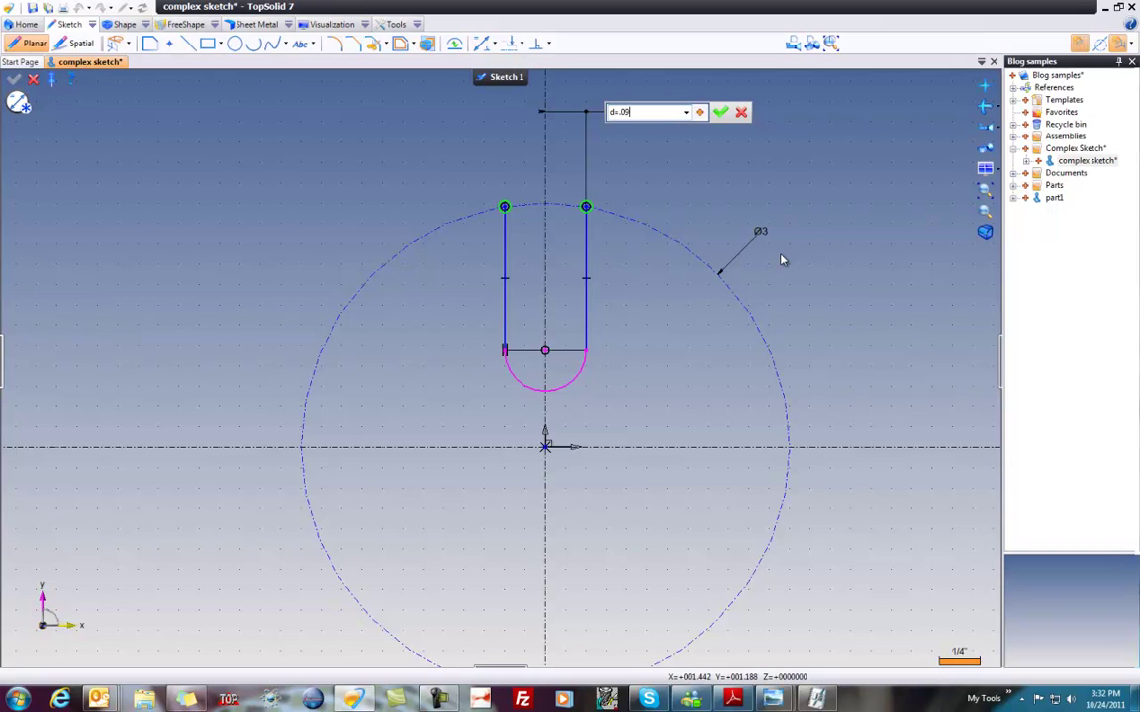
text(375)
key(Return)
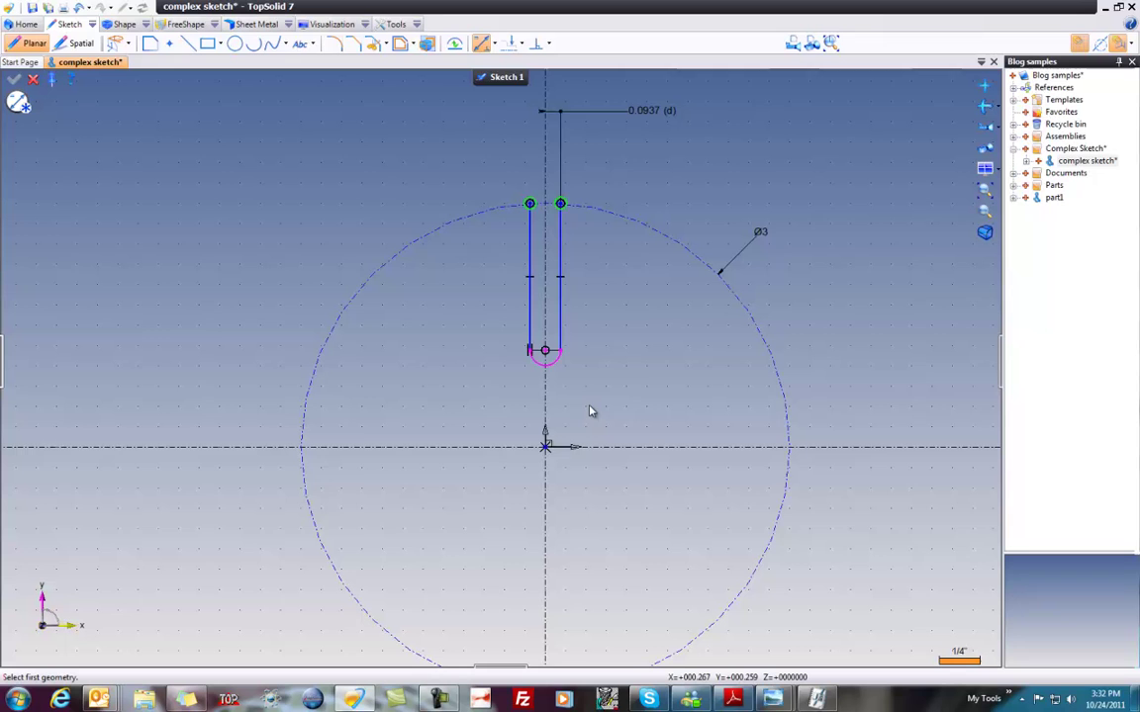
Step: Lengthen the slot and dimension its arc centre 0.5 above the horizontal axis
drag(544, 352, 545, 323)
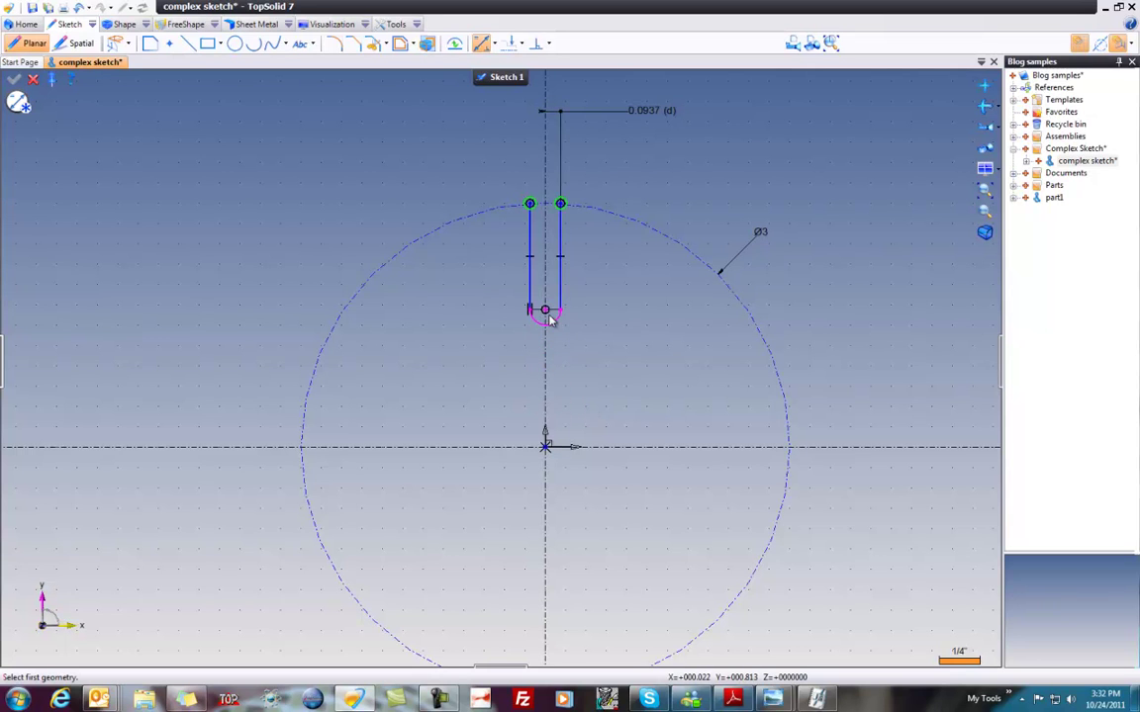
click(550, 323)
click(602, 448)
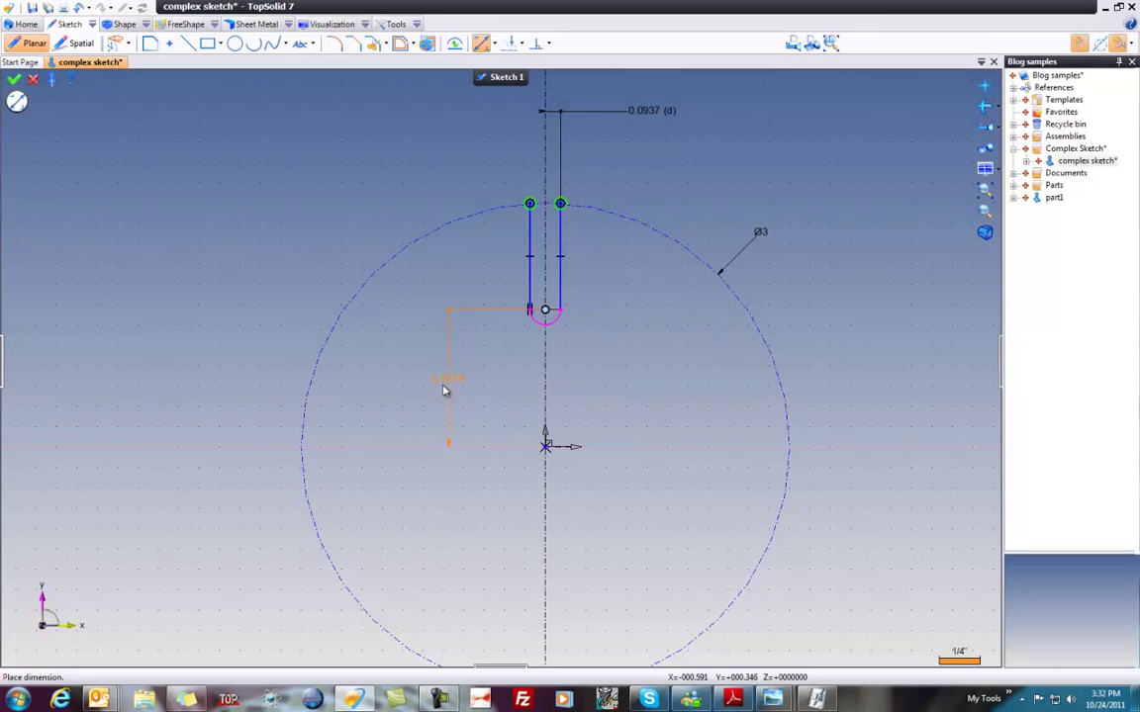
click(461, 436)
text(.5)
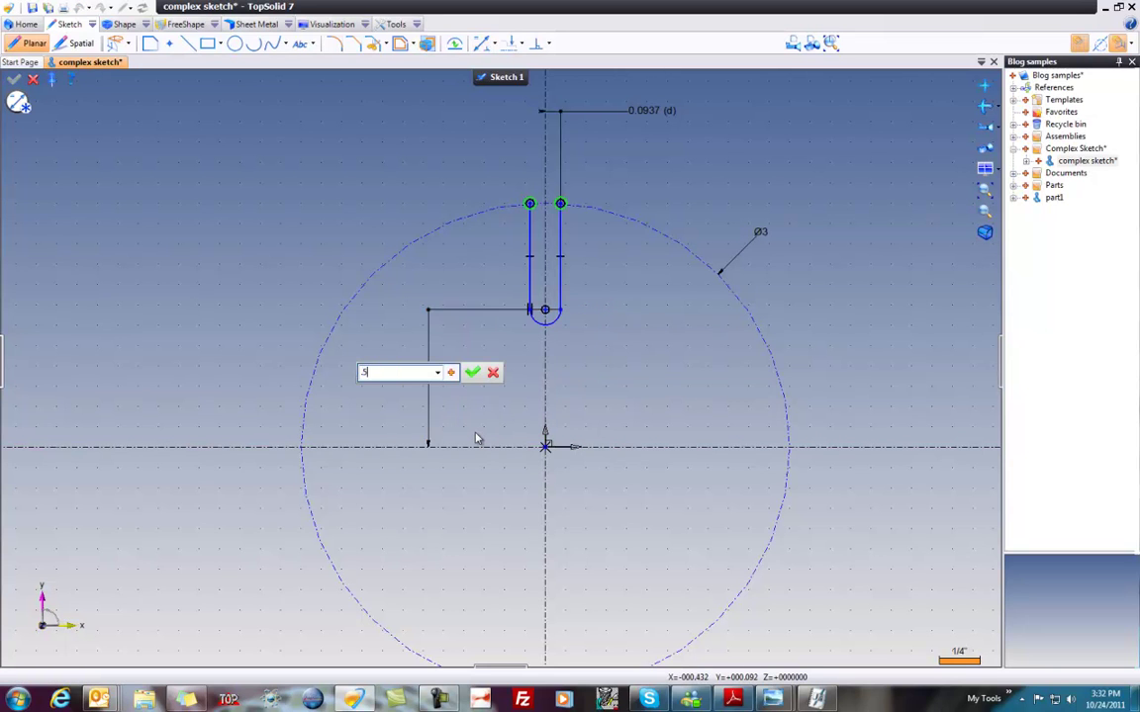
key(Return)
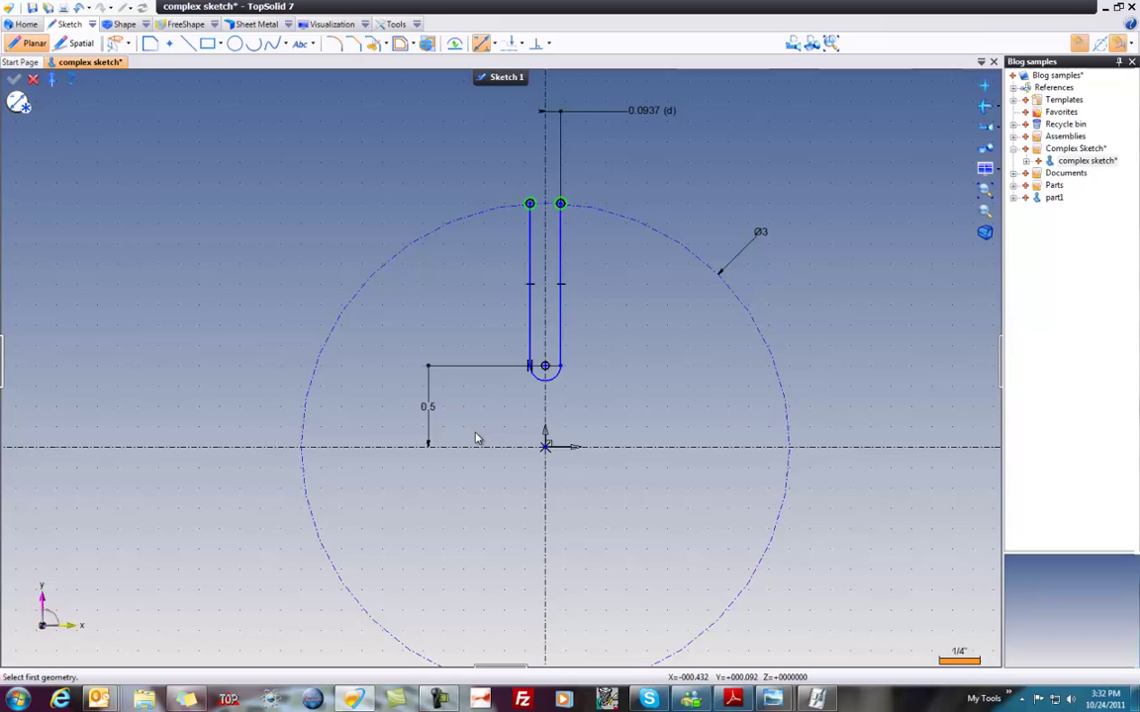
Step: Draw two lines from the origin: one steep up-right, one shallow ending on the Ø3 circle
click(187, 43)
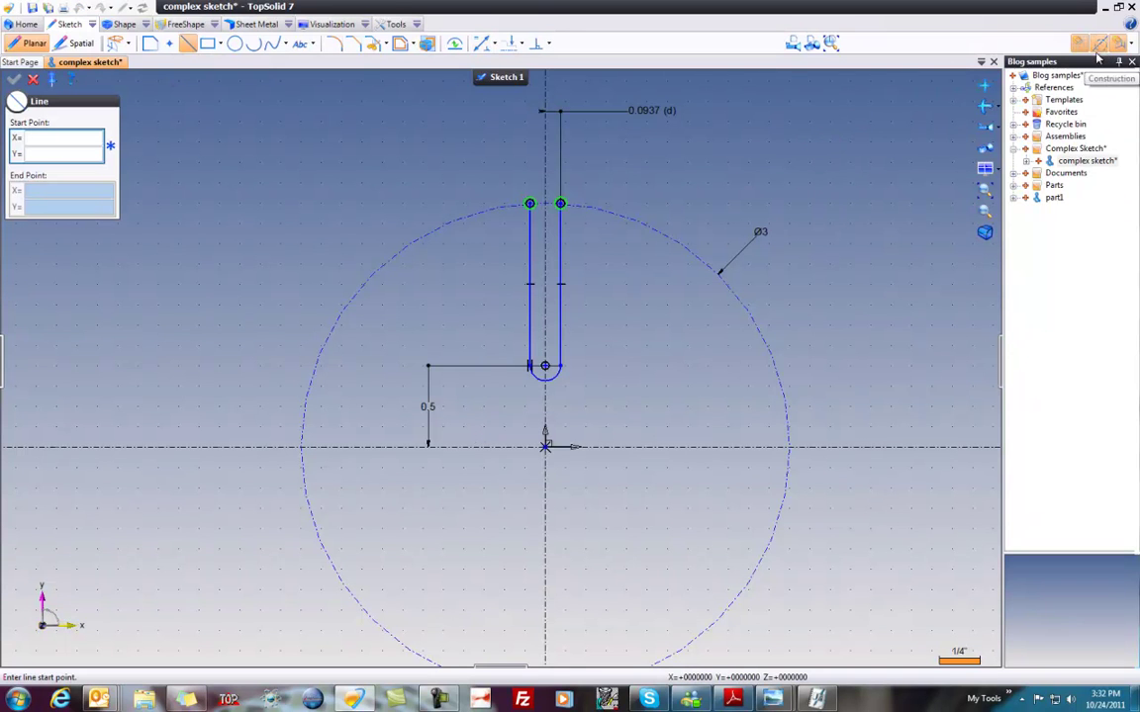
click(545, 446)
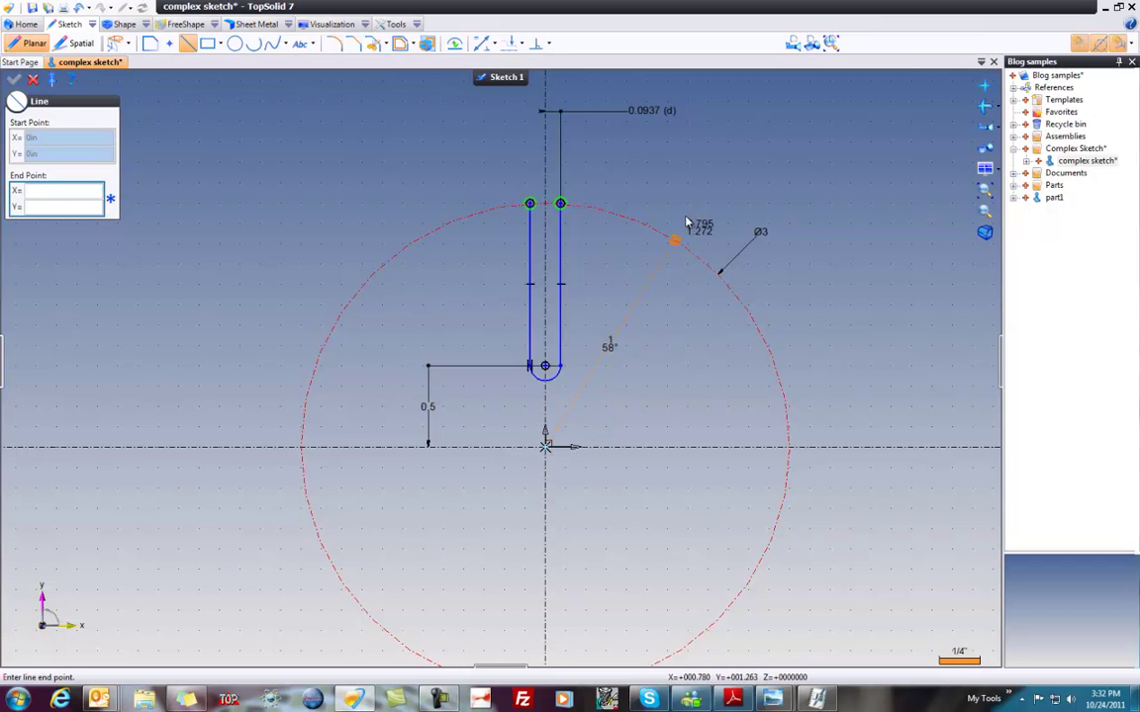
click(712, 161)
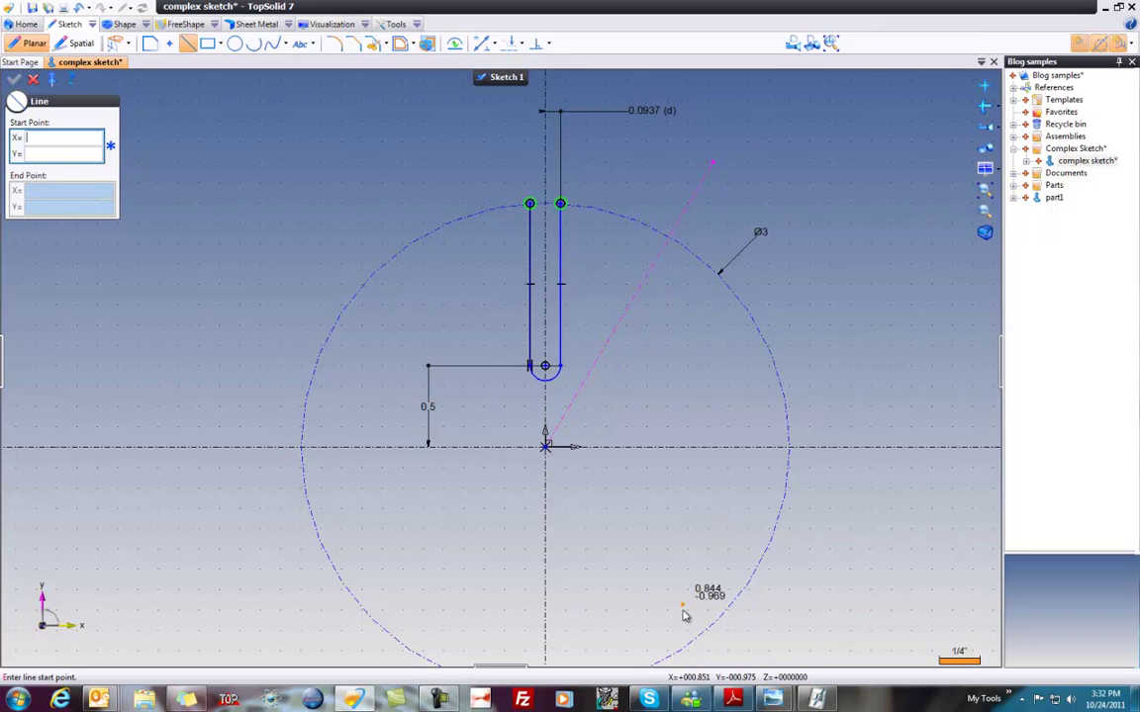
click(545, 446)
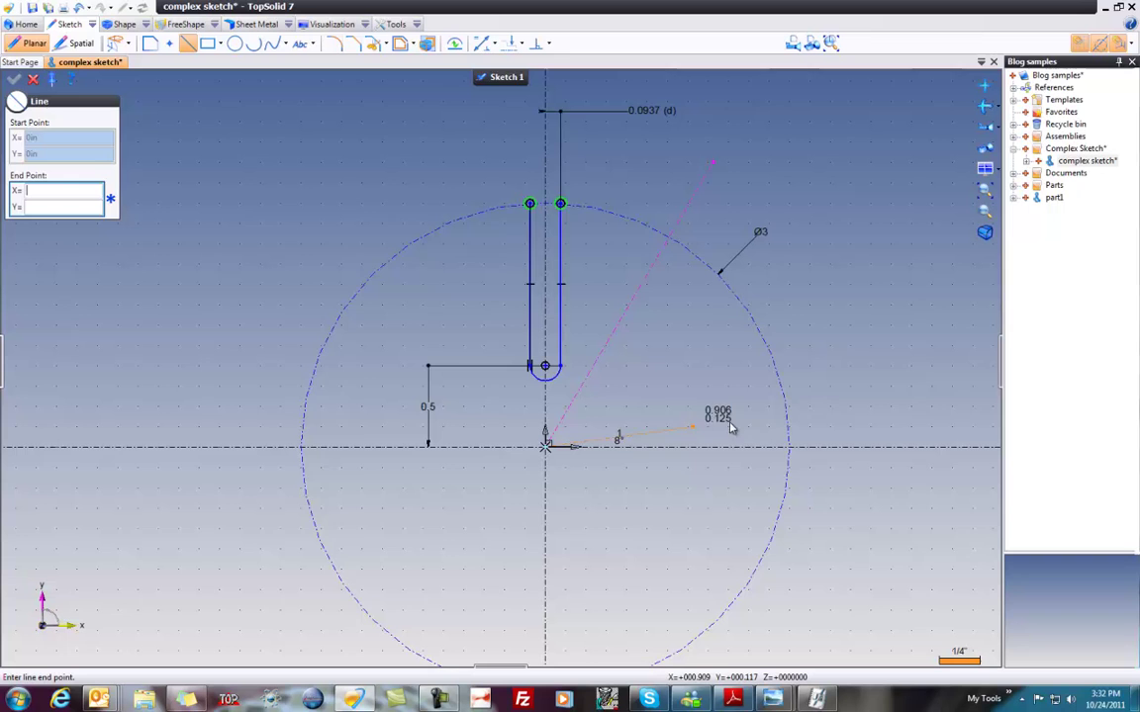
click(787, 422)
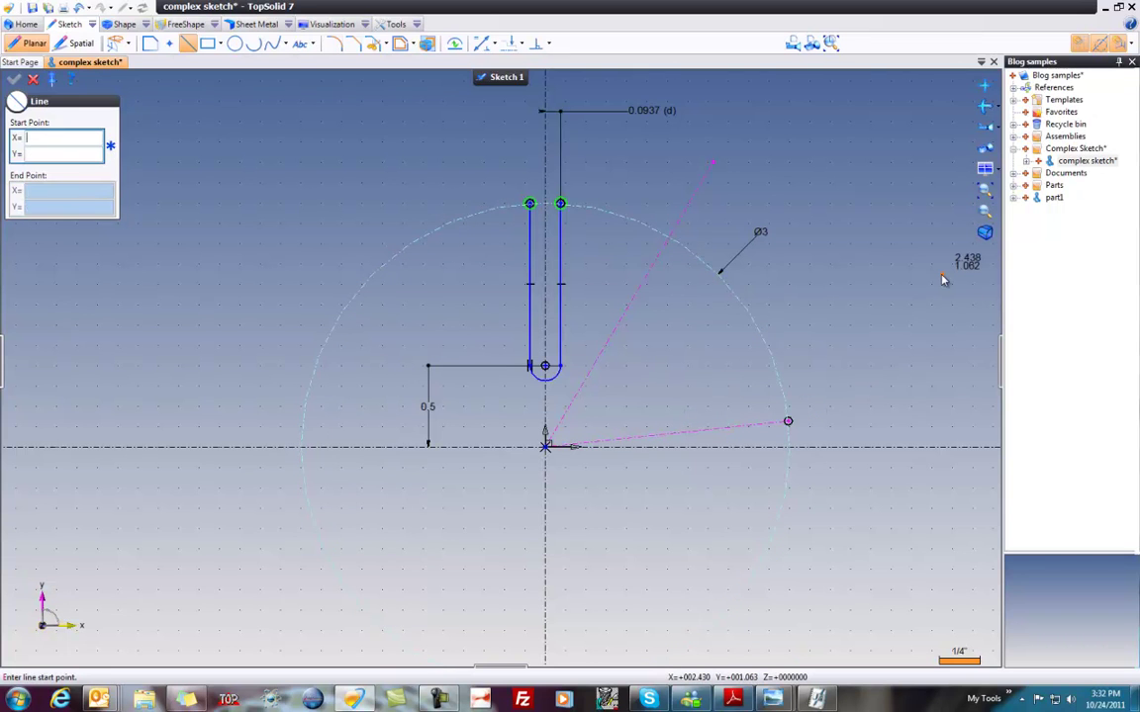
key(Escape)
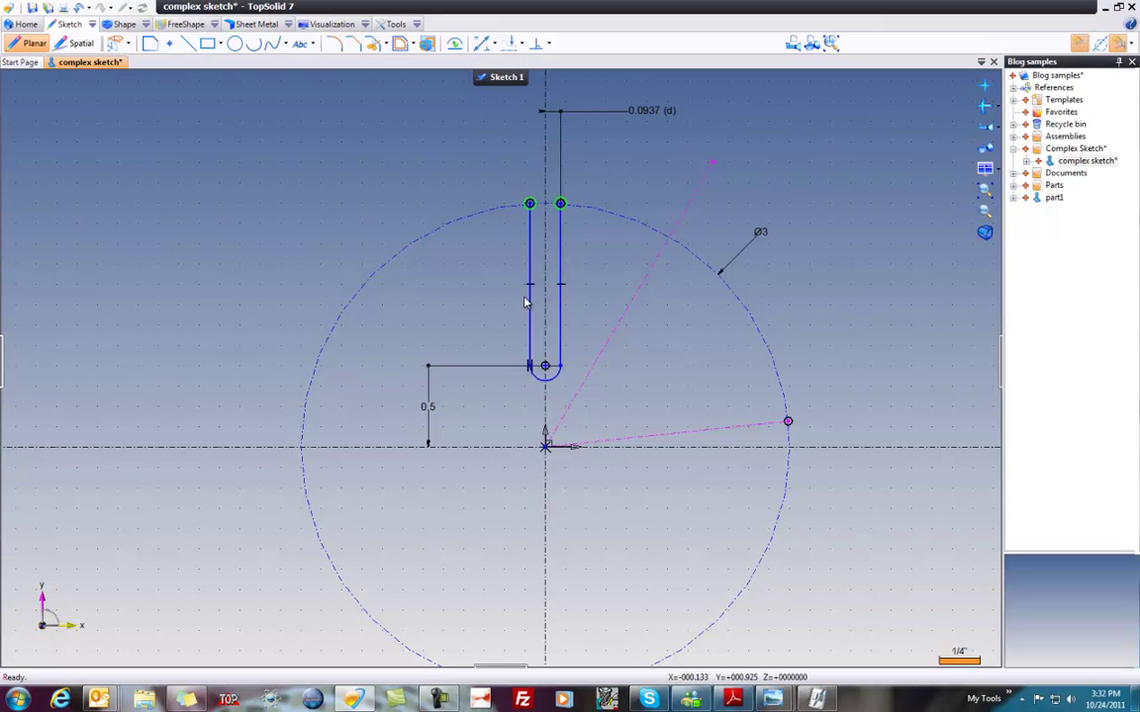
Step: Draw a 1 in radius circle centred on the steep line's end and nudge it up-right
click(234, 43)
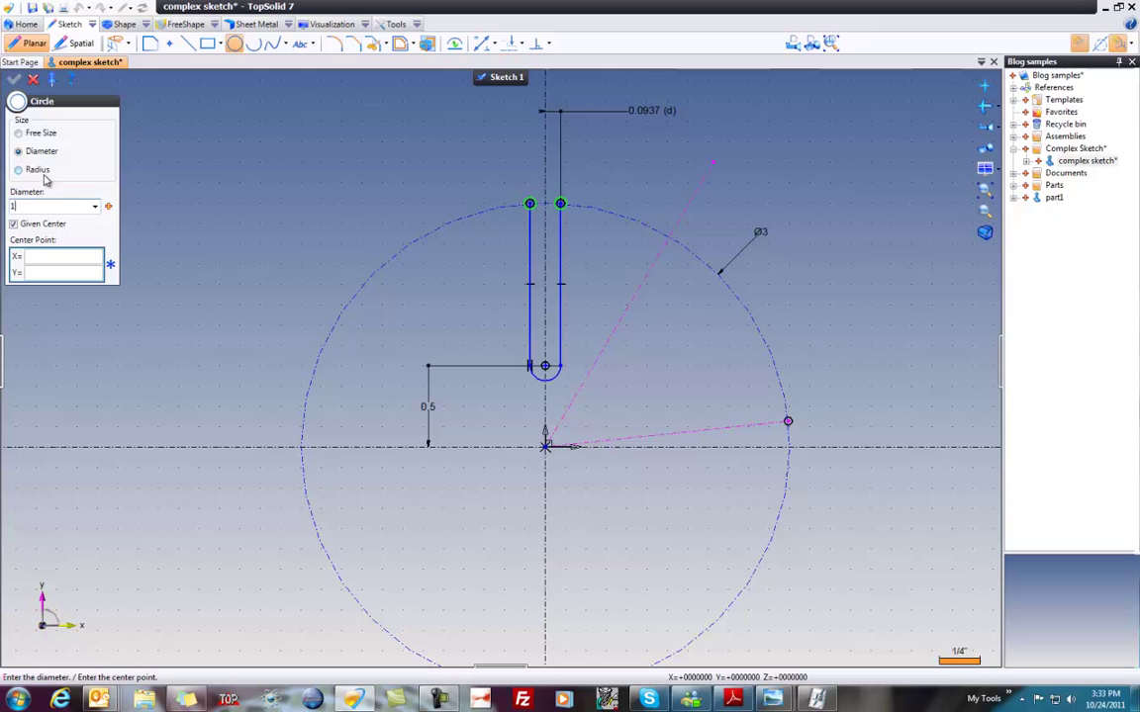
click(37, 170)
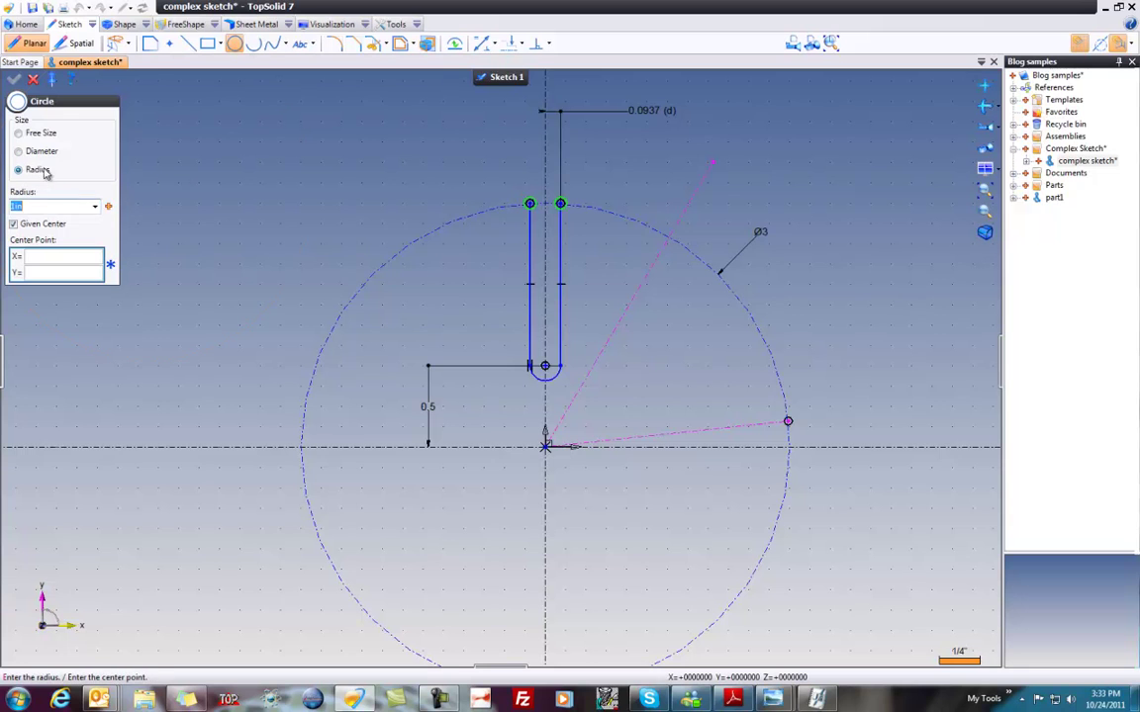
click(714, 168)
key(Escape)
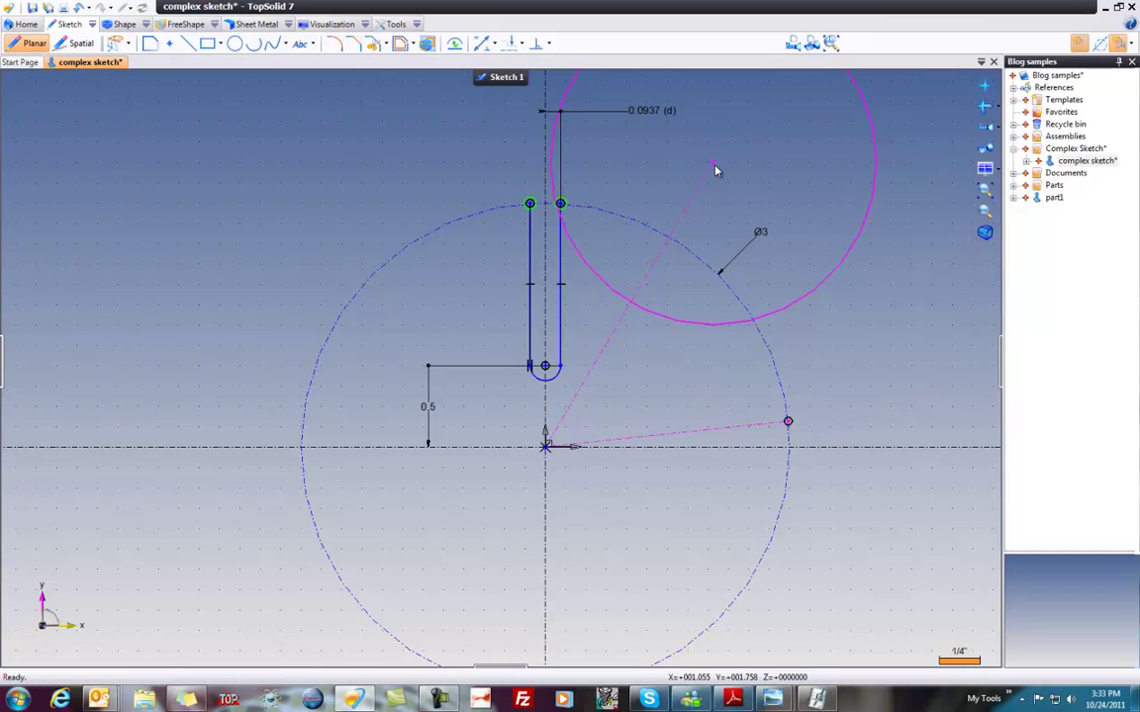
mouse_move(723, 170)
mouse_down()
mouse_move(809, 234)
mouse_move(788, 173)
mouse_move(801, 132)
mouse_move(769, 168)
mouse_up()
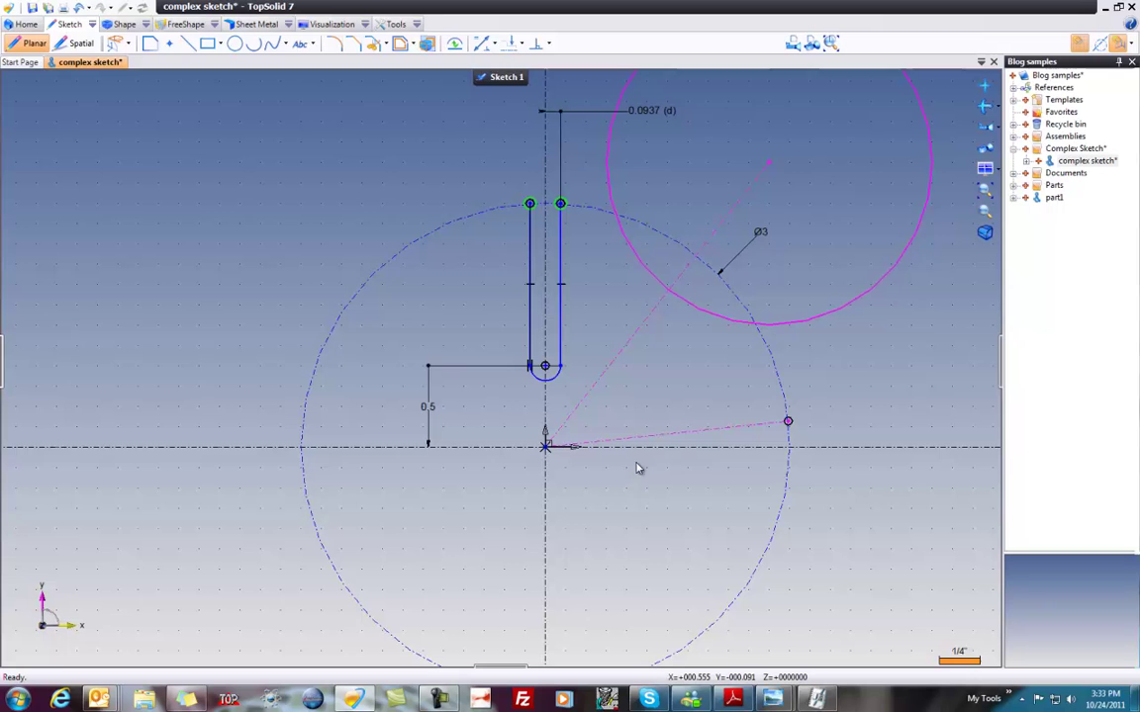
Step: Project the Ø3 circle into the sketch
click(426, 44)
click(596, 210)
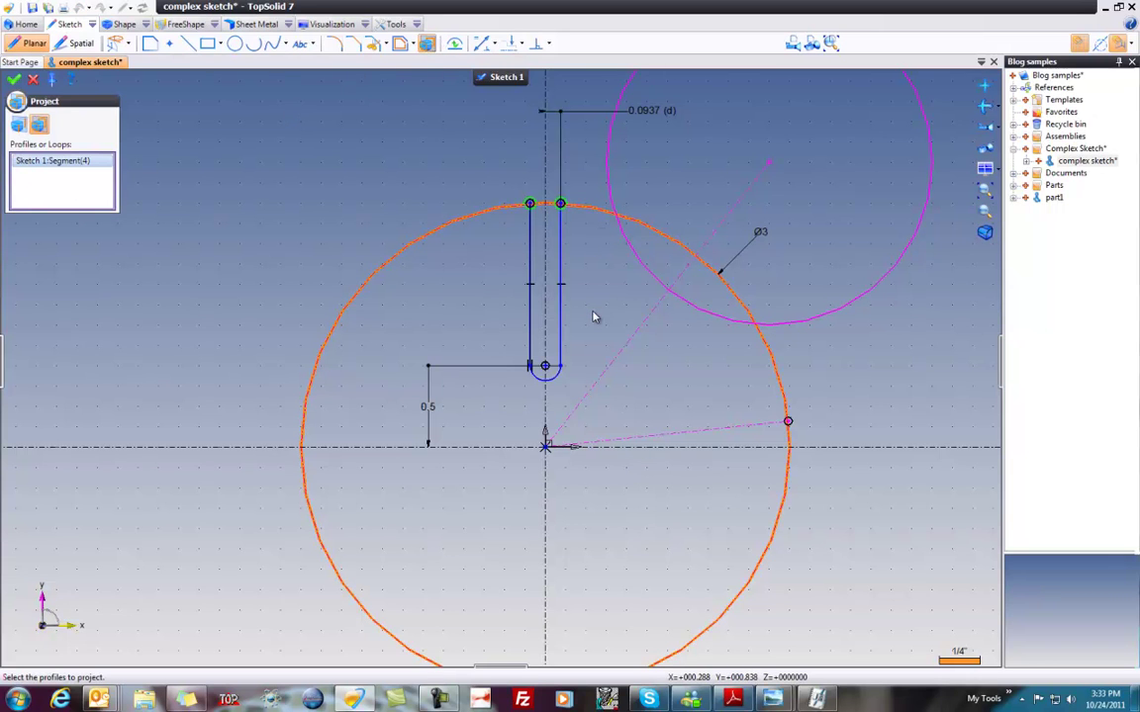
click(13, 80)
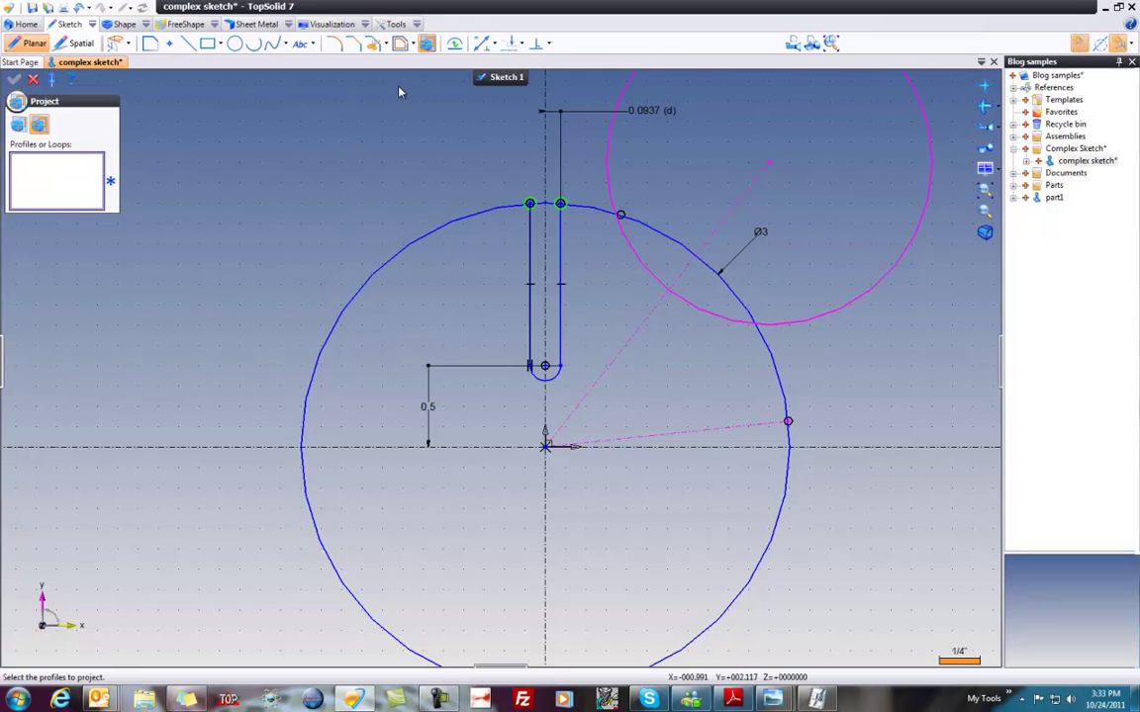
Step: Trim away the Ø3 circle's left, lower-right and inside-R1 pieces, deleting each picked part
click(373, 44)
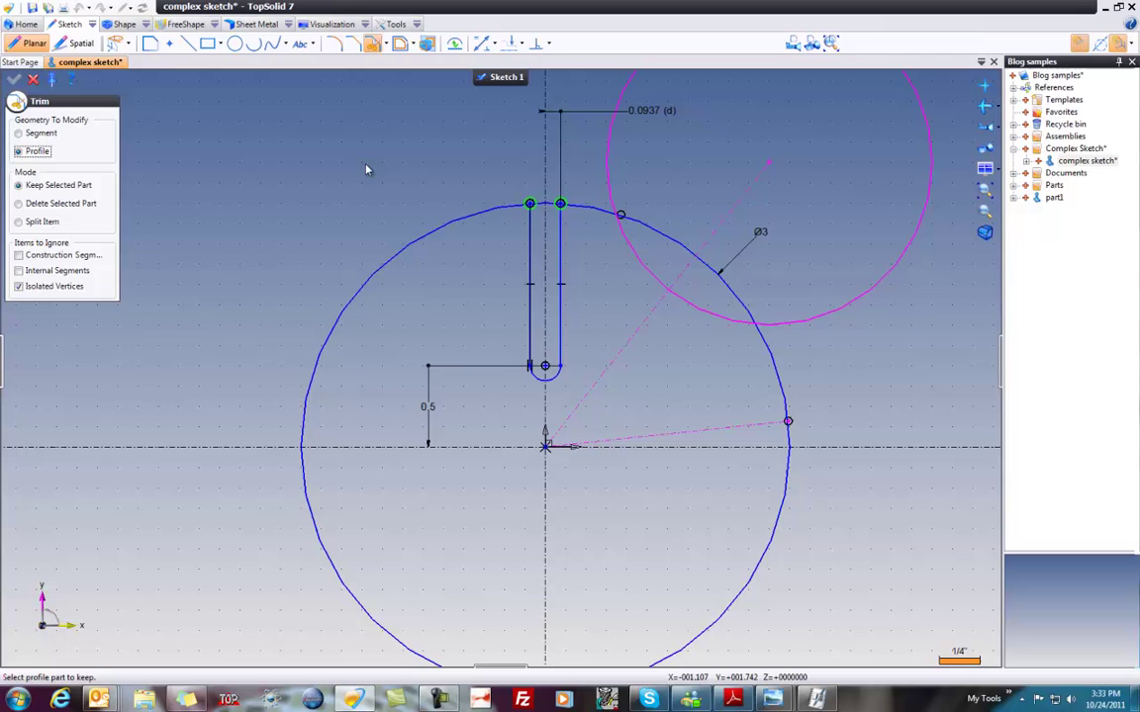
click(58, 206)
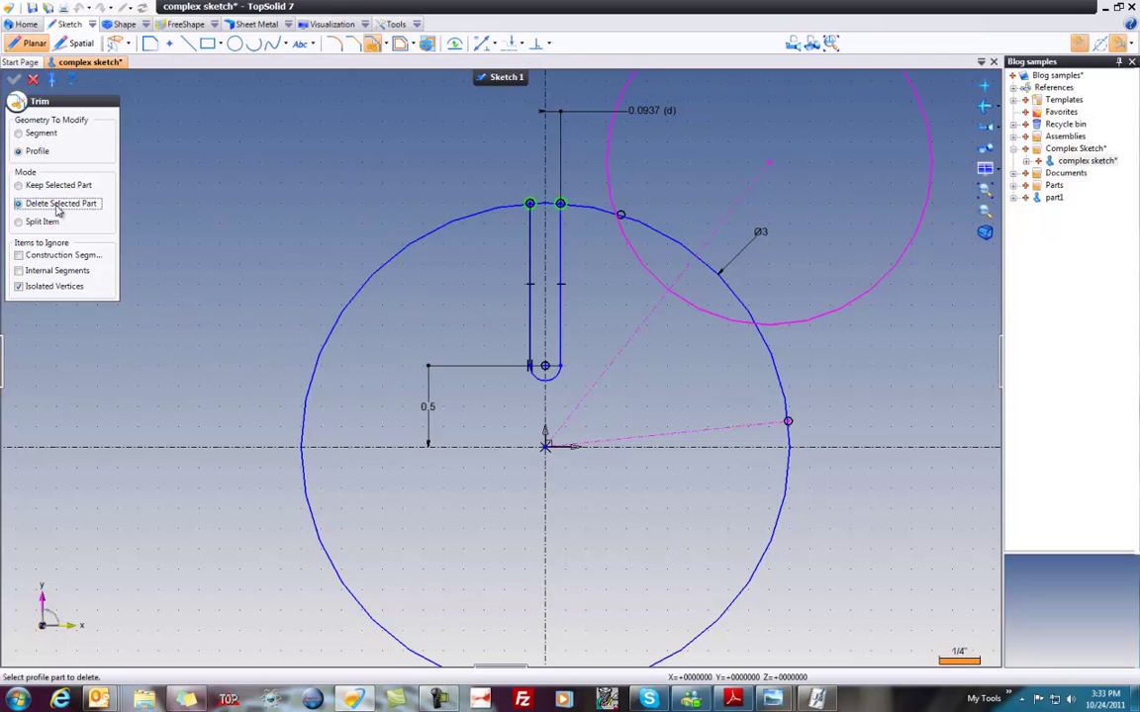
click(57, 256)
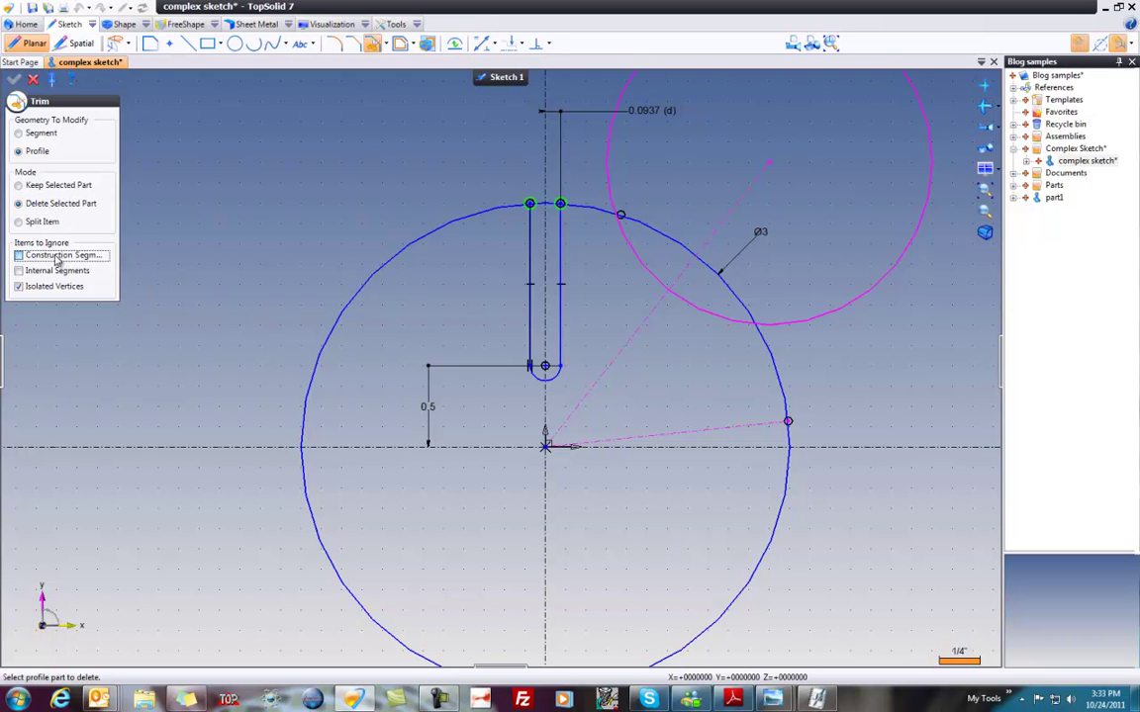
click(309, 513)
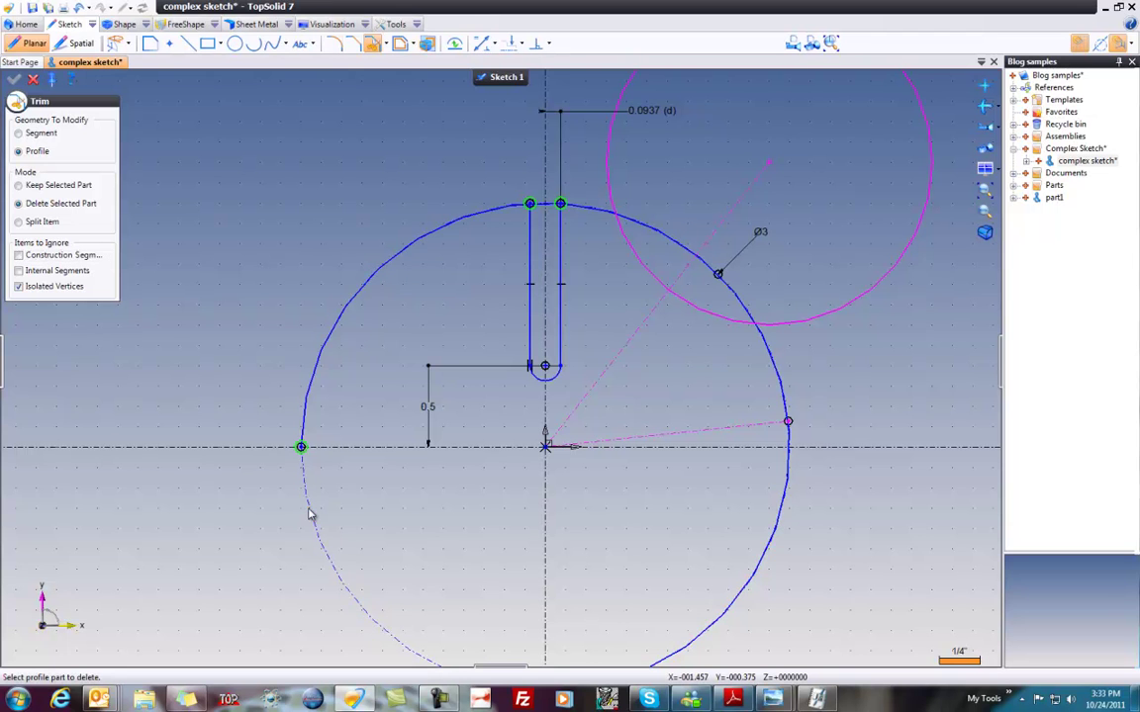
click(307, 402)
click(720, 621)
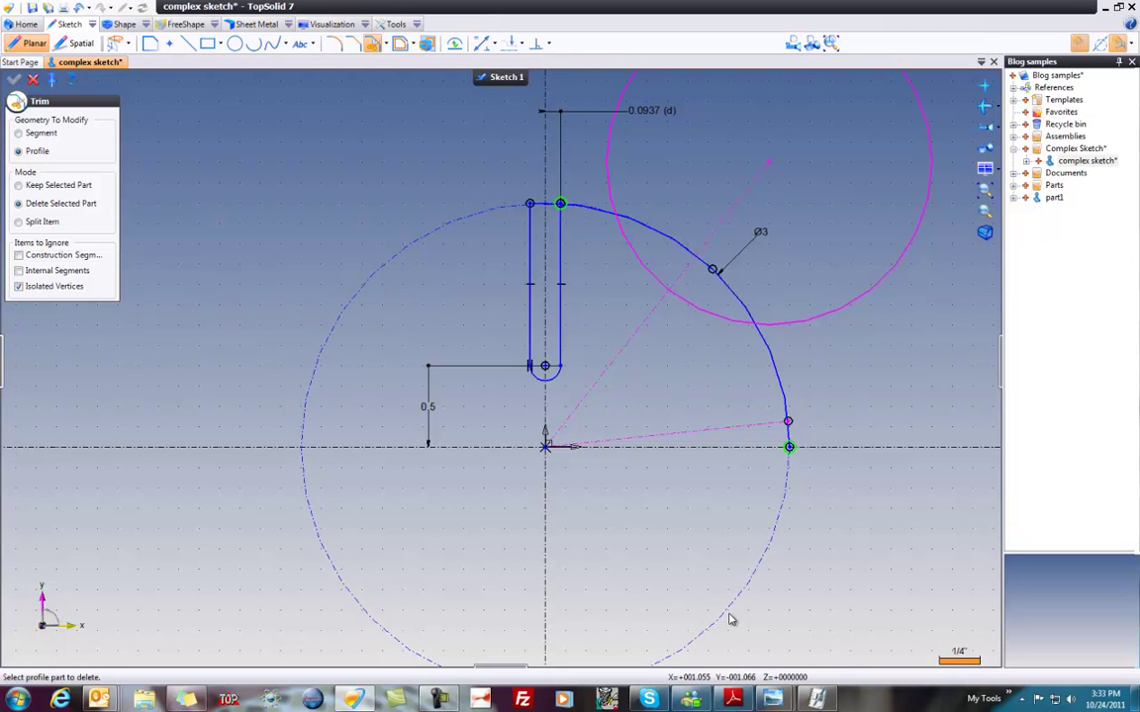
scroll(837, 471, up, 3)
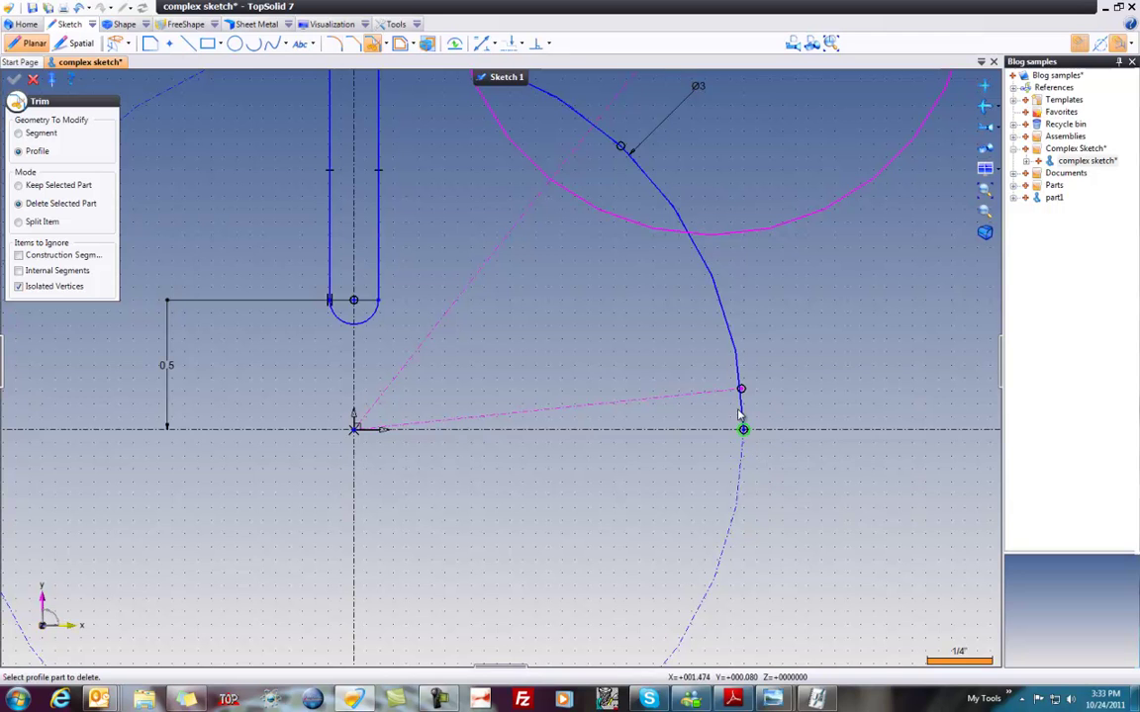
click(742, 412)
scroll(783, 596, down, 2)
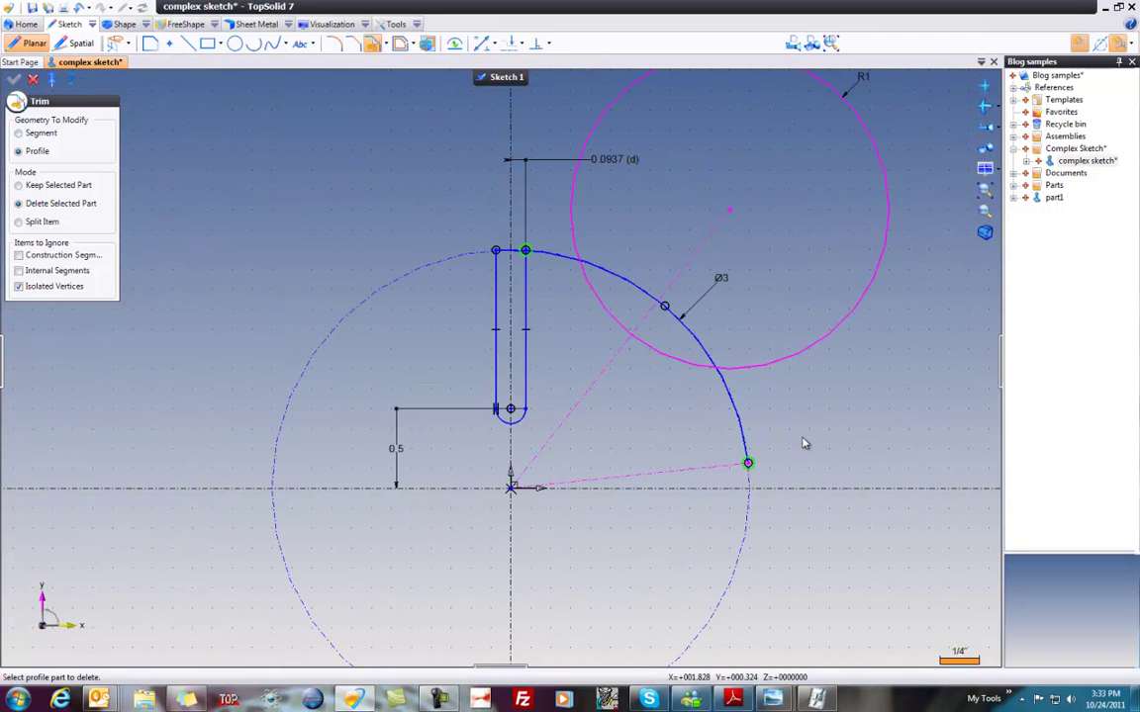
click(673, 319)
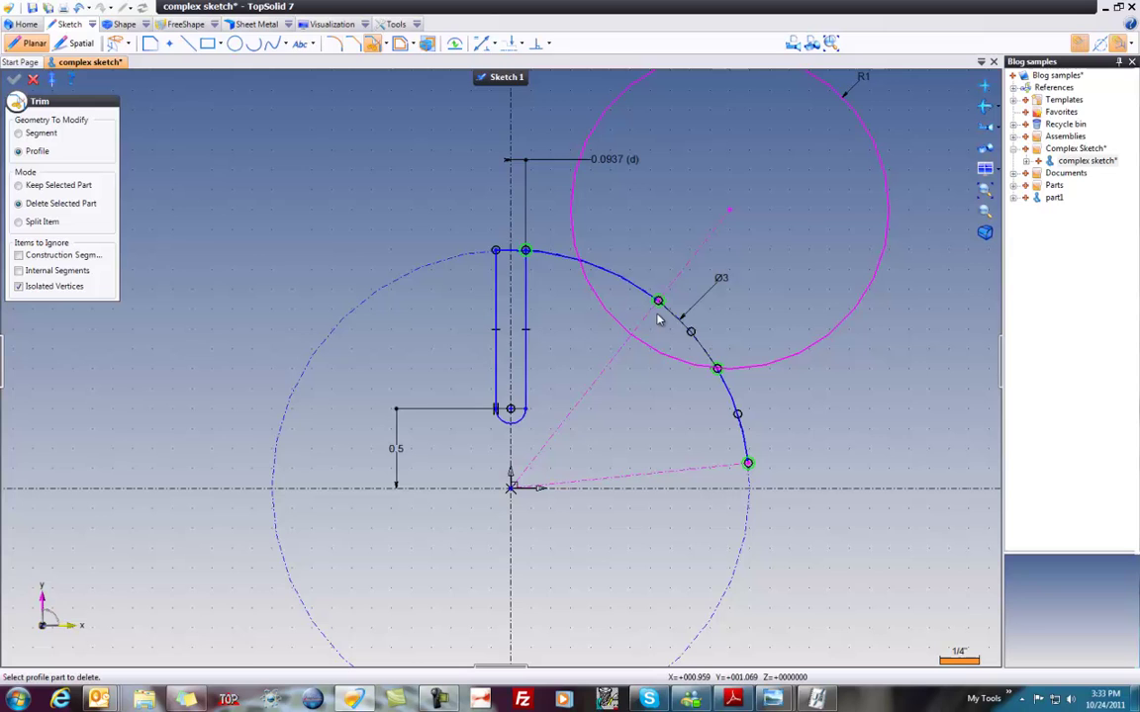
click(634, 287)
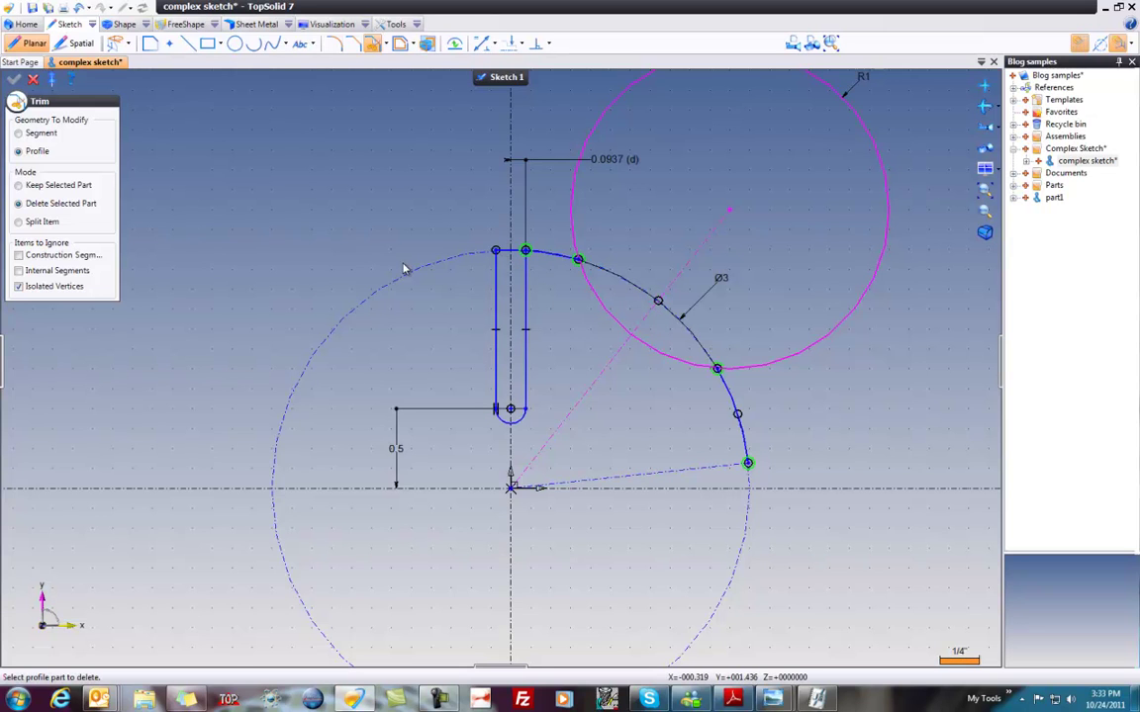
Step: Delete the Ø3 arc piece across the slot's top, leaving the slot open
click(44, 256)
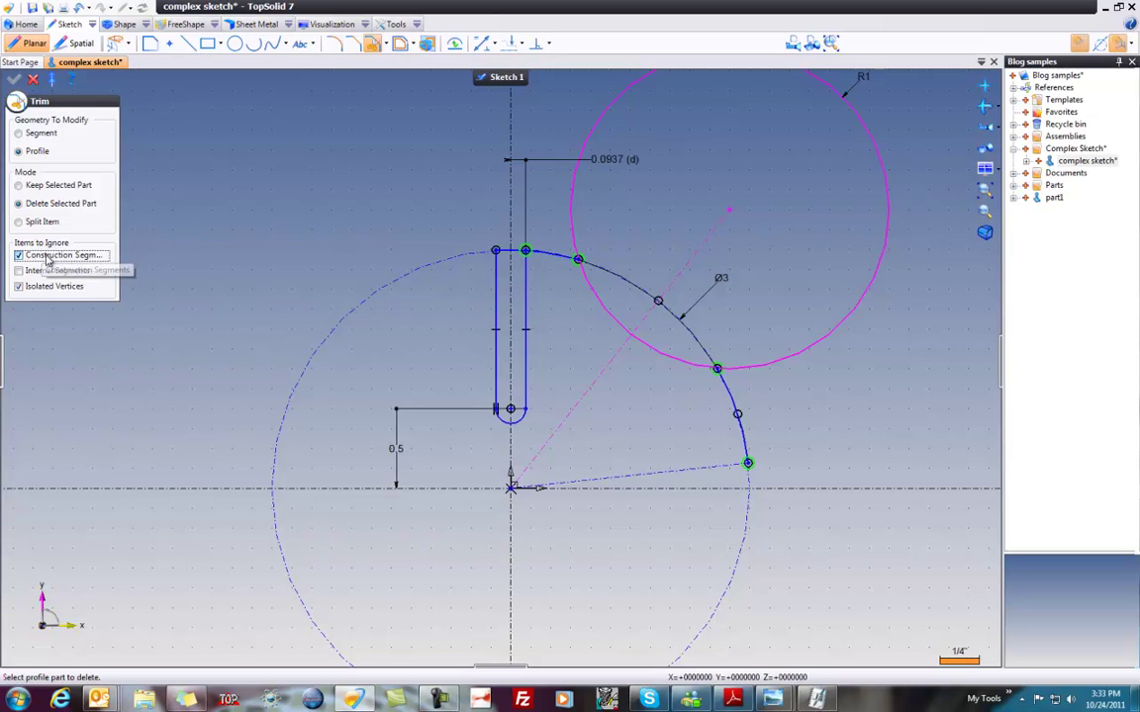
click(58, 186)
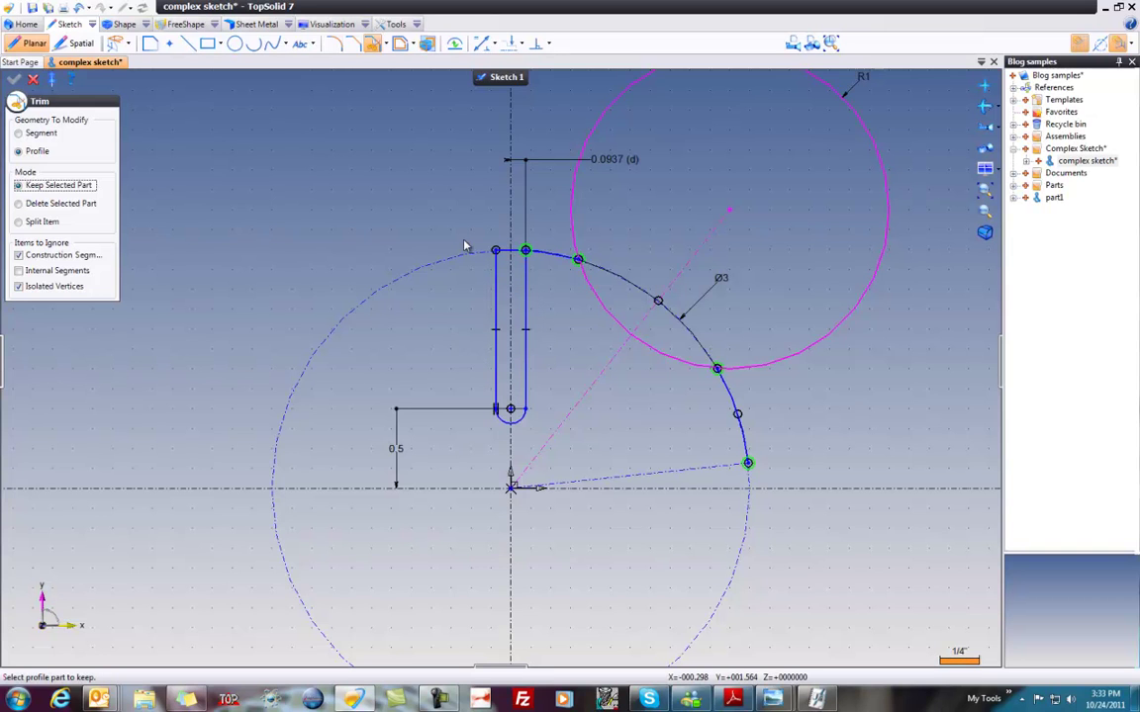
click(40, 256)
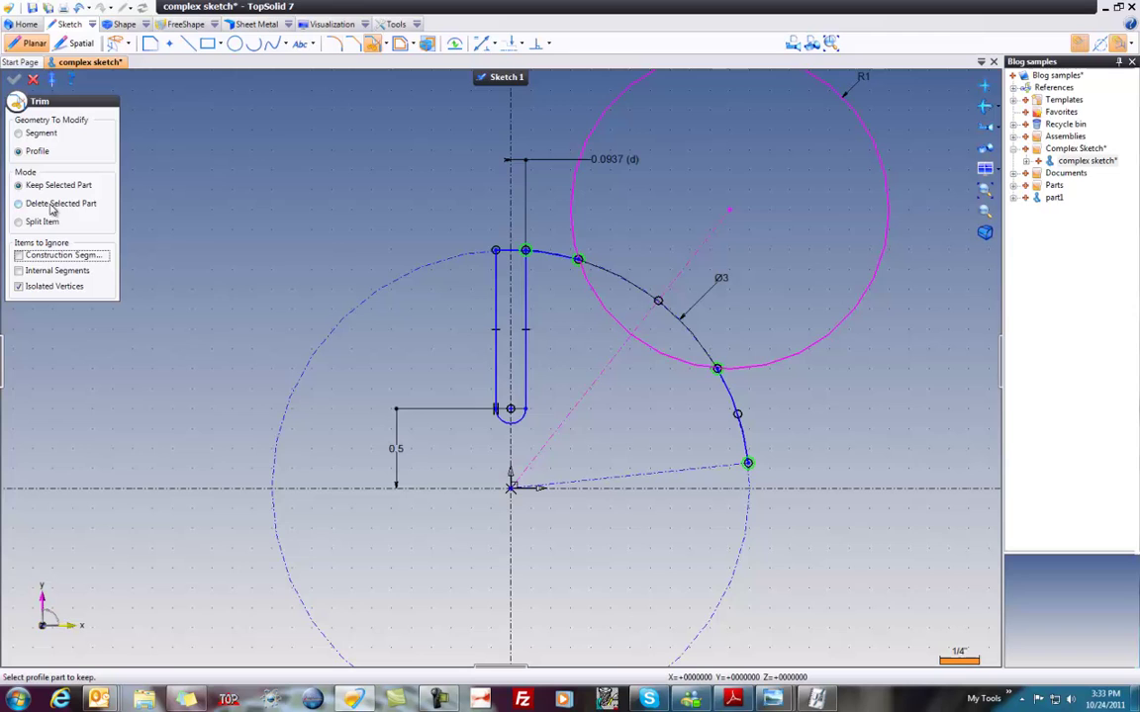
click(60, 203)
scroll(478, 275, up, 3)
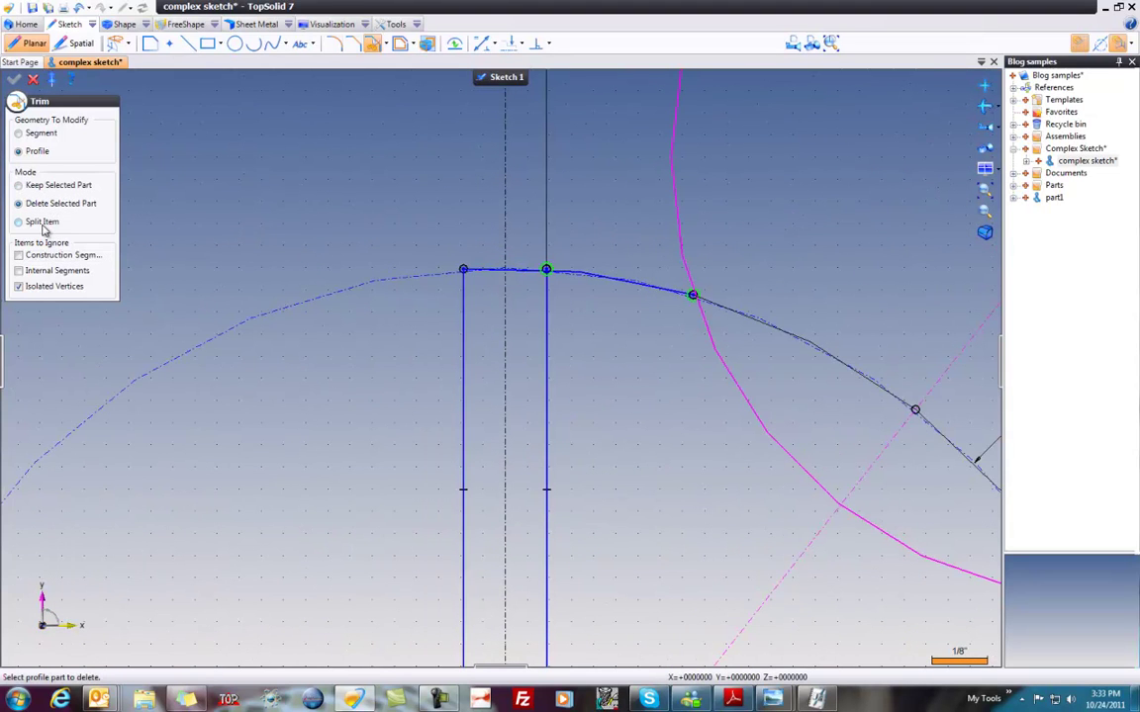
click(527, 274)
key(Escape)
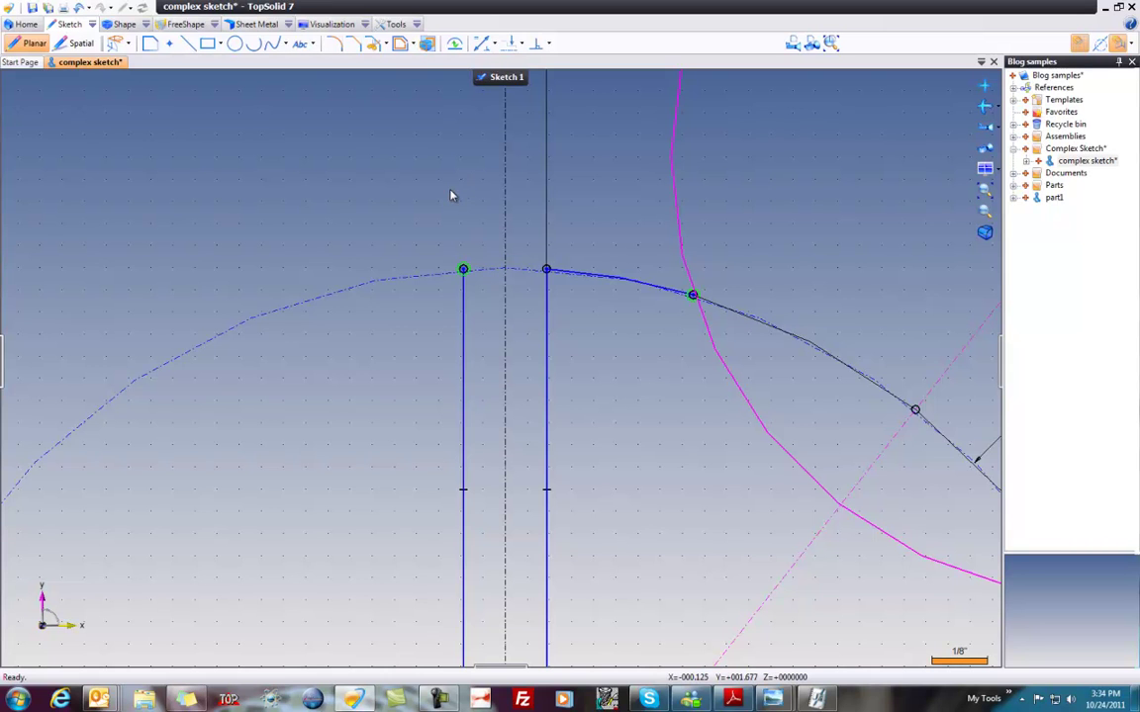
scroll(435, 195, down, 3)
scroll(436, 195, down, 1)
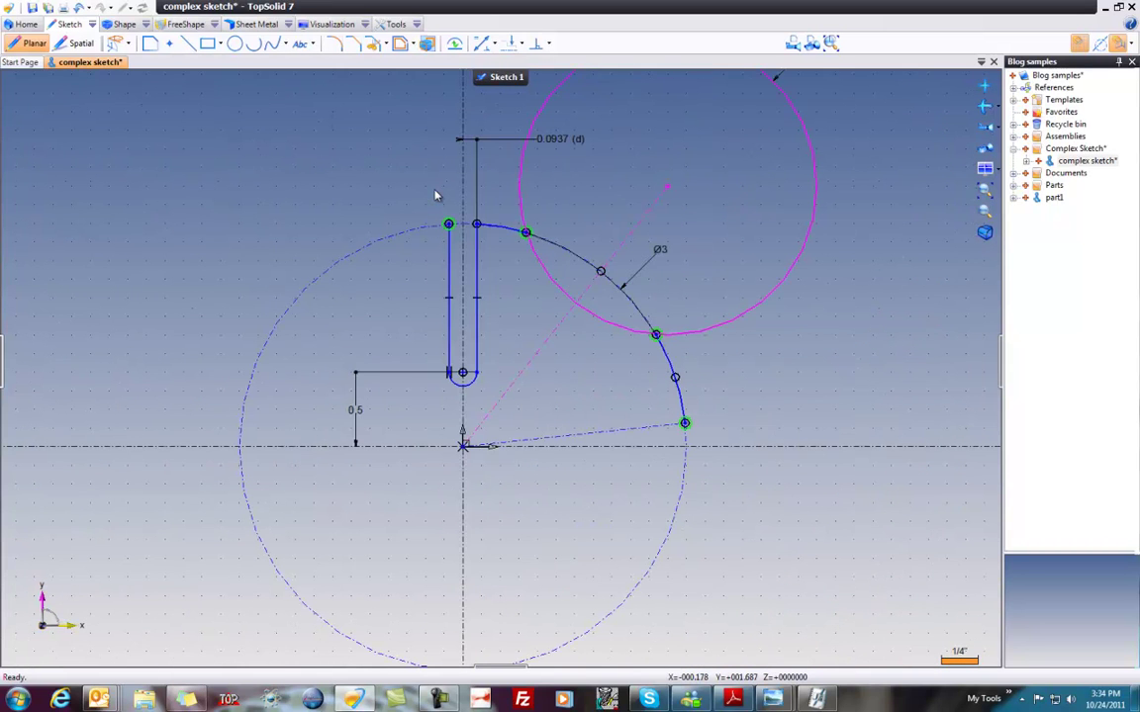
Step: Delete the R1 circle's outer portion to leave a concave notch, then adjust the line end
click(373, 45)
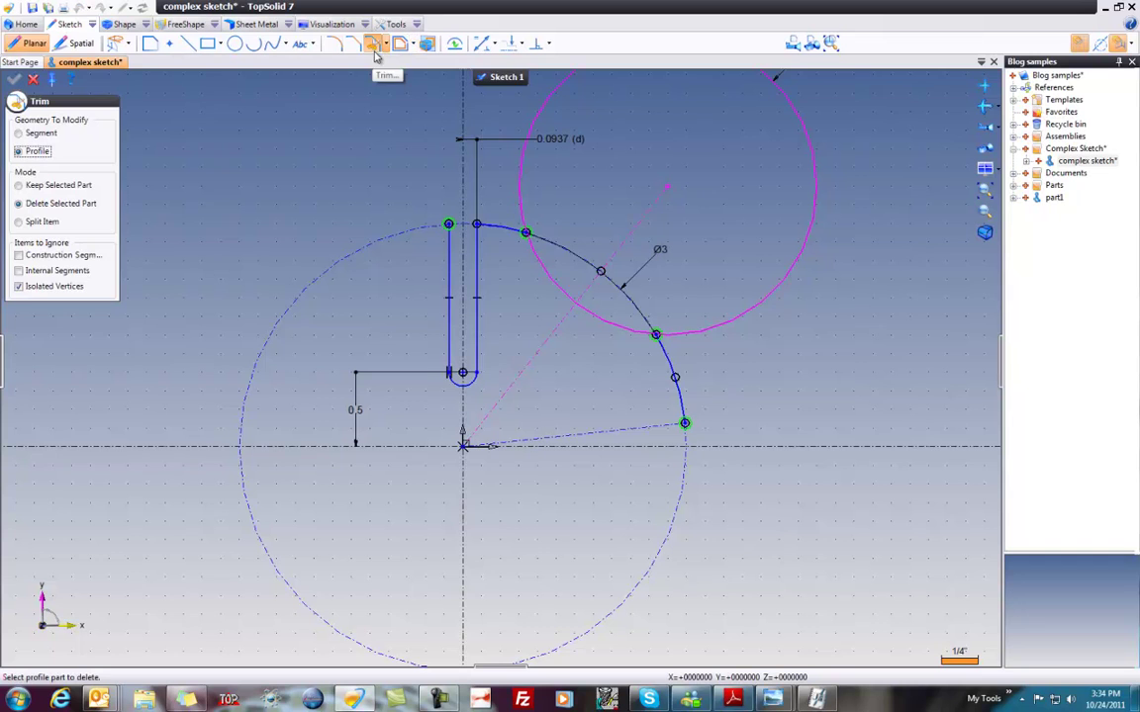
click(535, 137)
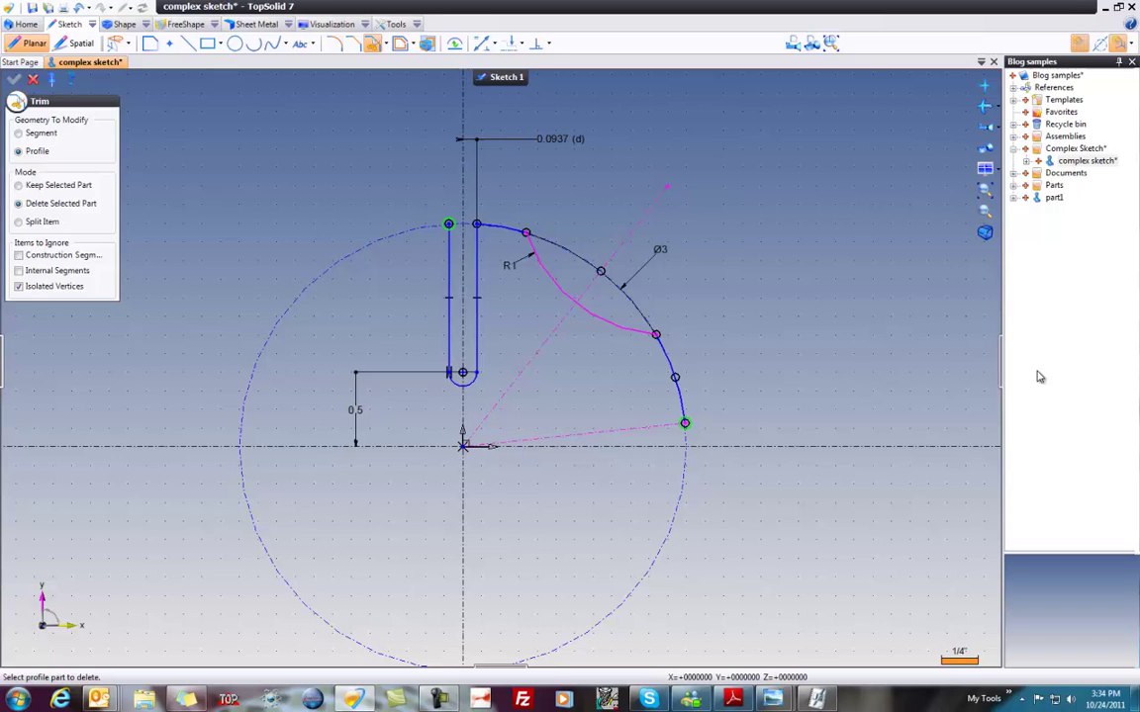
click(33, 79)
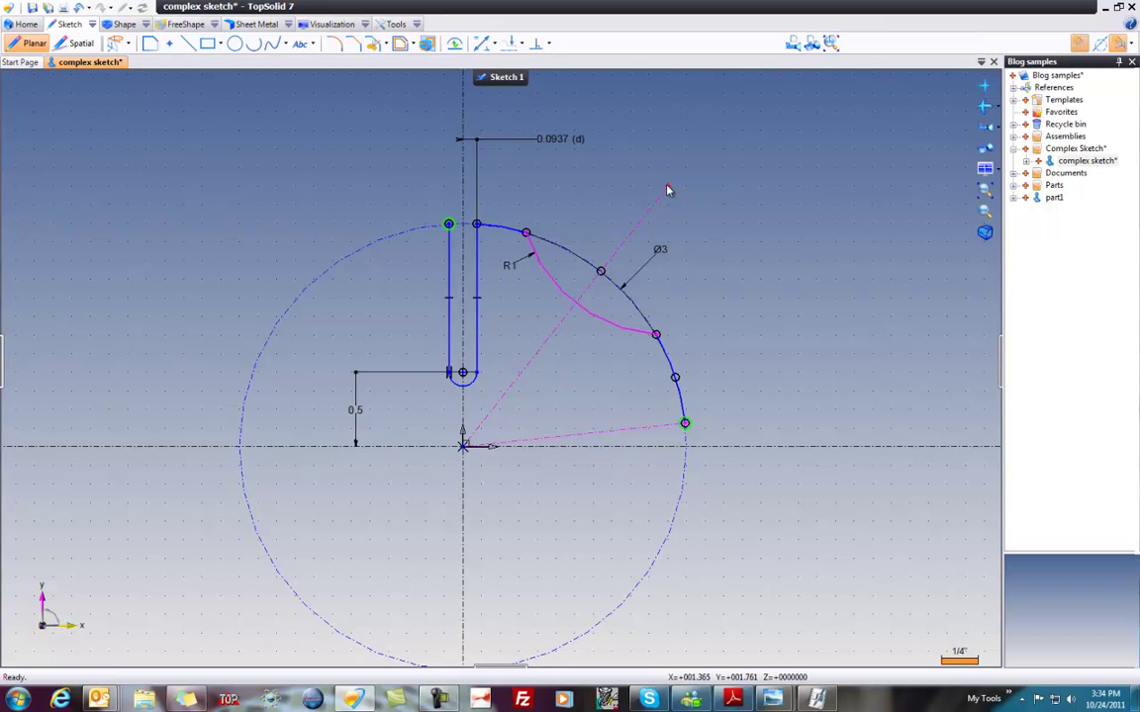
mouse_move(666, 189)
mouse_down()
mouse_move(699, 221)
mouse_move(633, 170)
mouse_move(686, 216)
mouse_move(654, 214)
mouse_move(678, 200)
mouse_move(659, 215)
mouse_move(666, 205)
mouse_up()
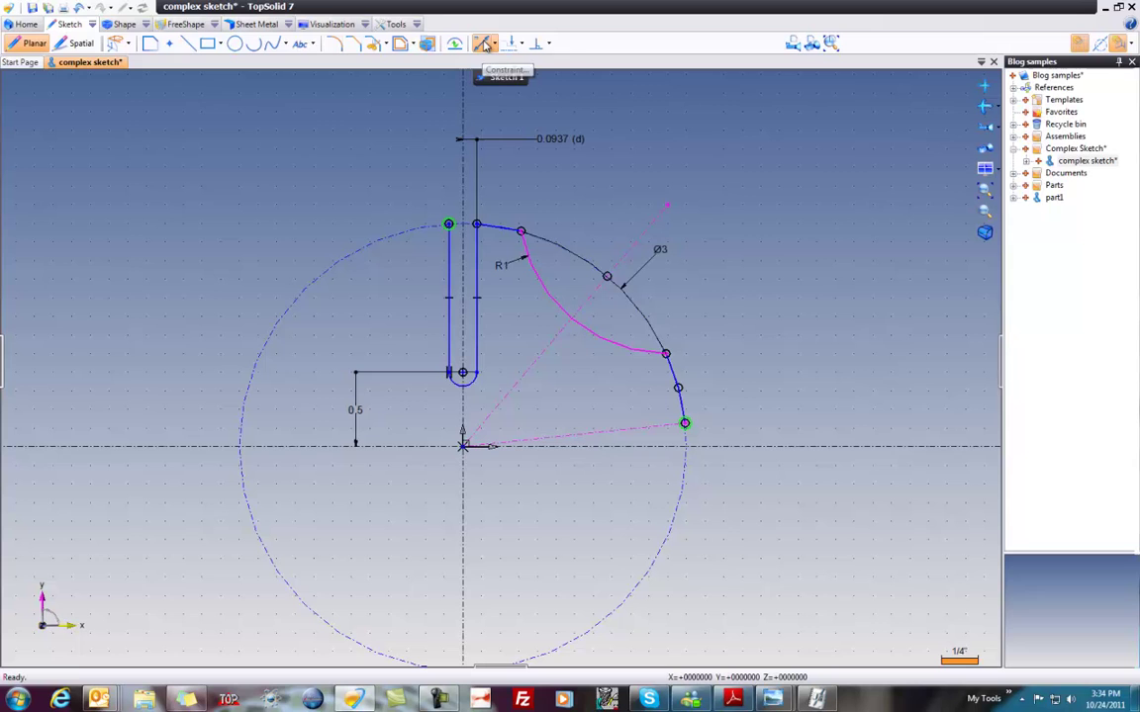
Step: Dimension the construction line at 2.125 long and 35° from the vertical axis
click(484, 44)
click(555, 344)
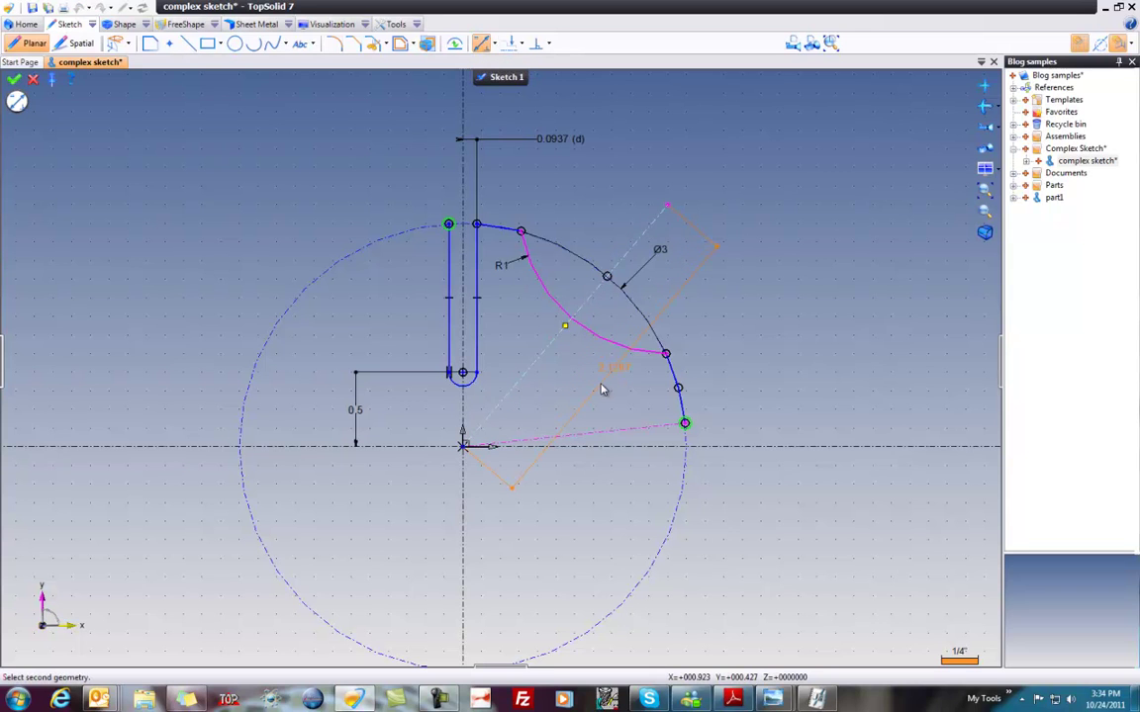
click(601, 389)
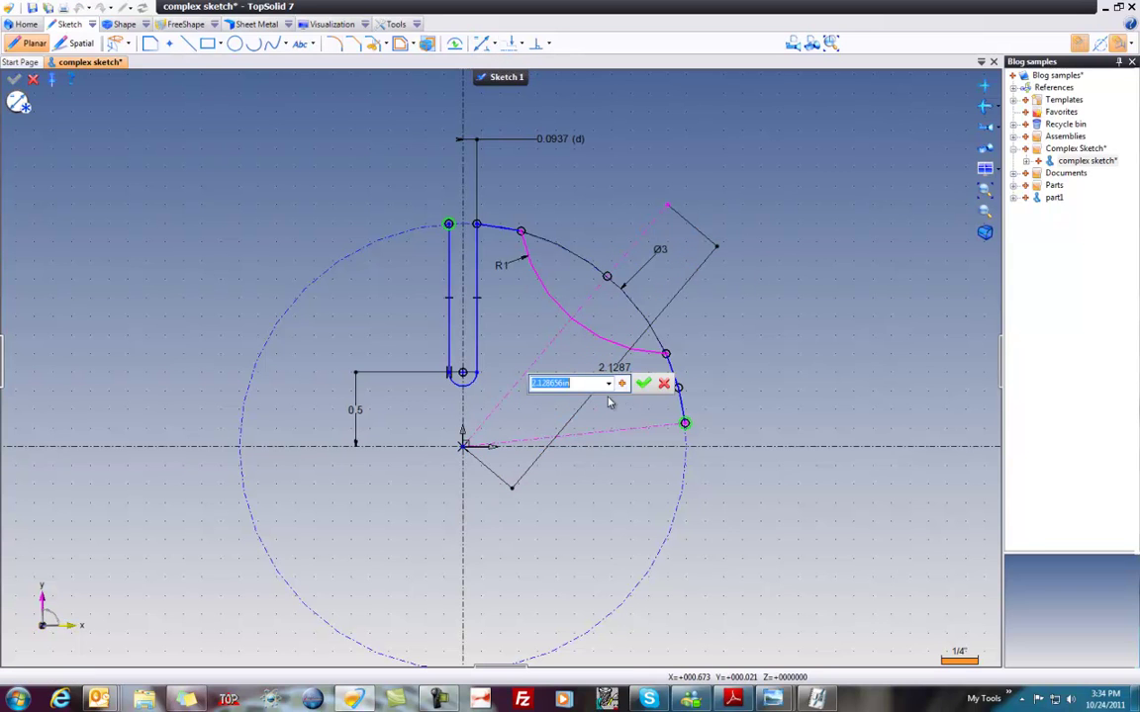
text(2.125)
key(Return)
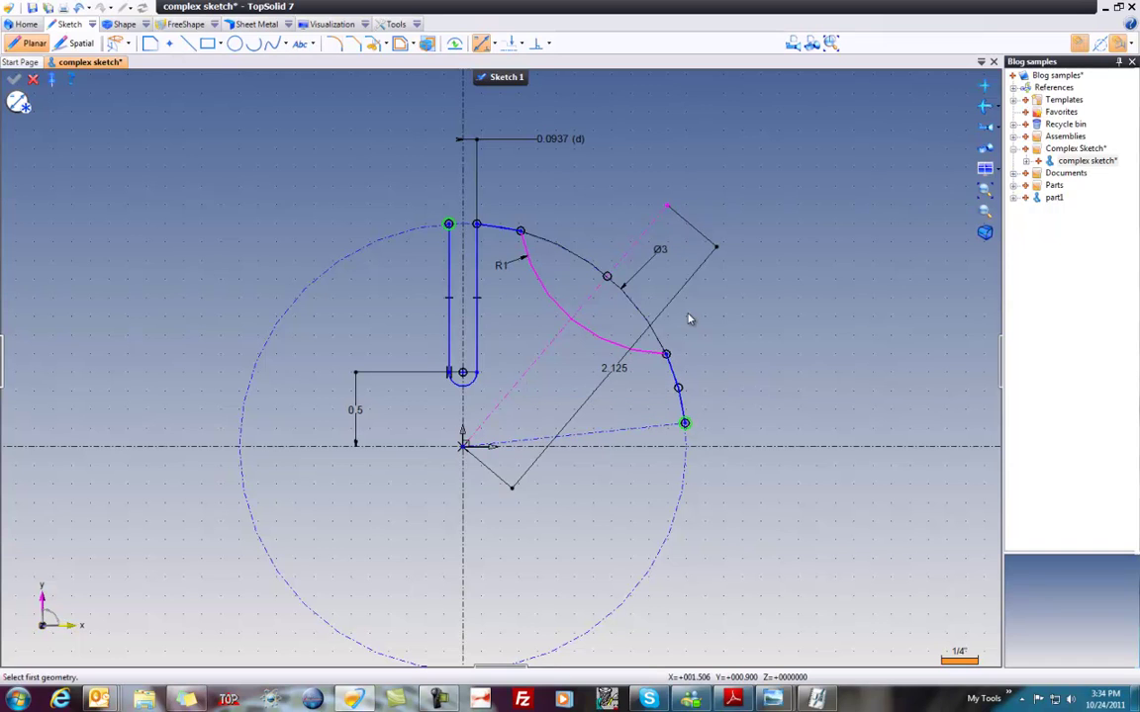
click(544, 354)
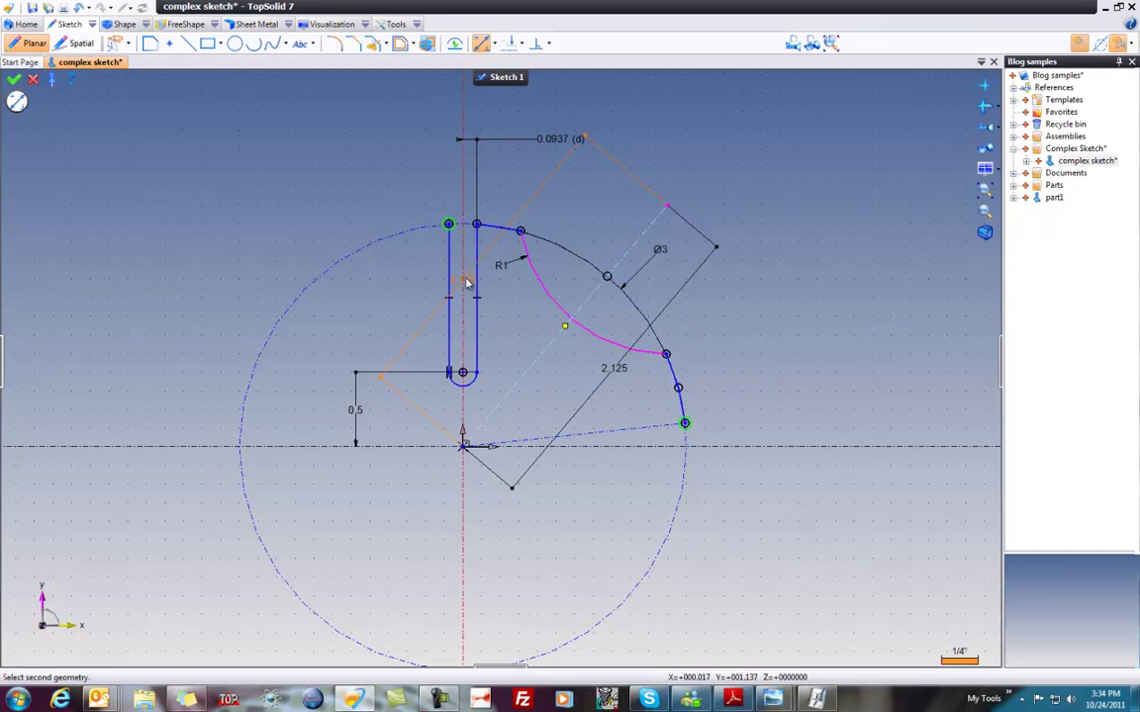
click(463, 198)
click(527, 100)
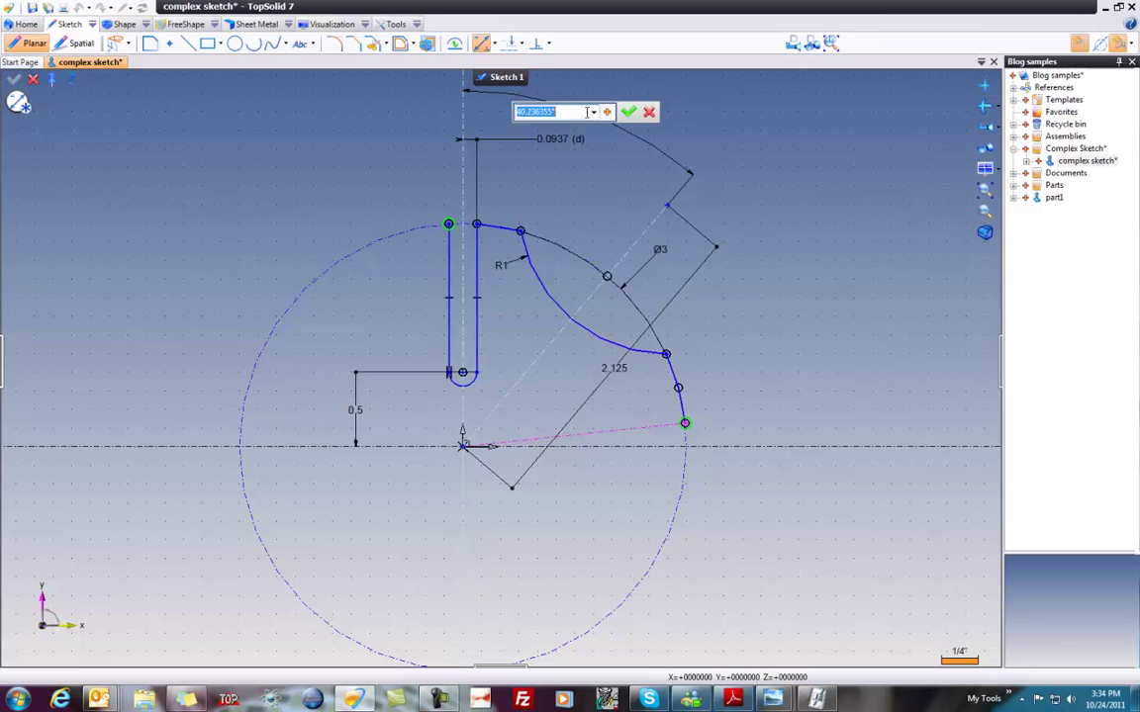
text(35)
key(Return)
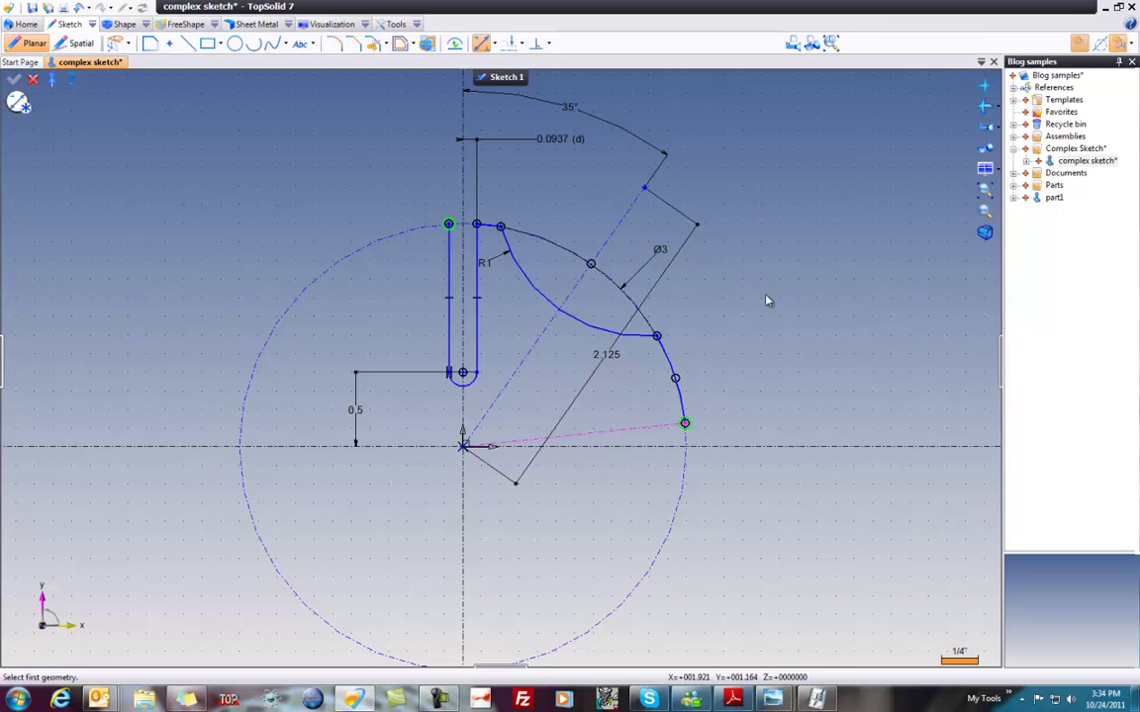
Step: Dimension the outer arc's end height above the horizontal axis as d=0.09375in
click(640, 434)
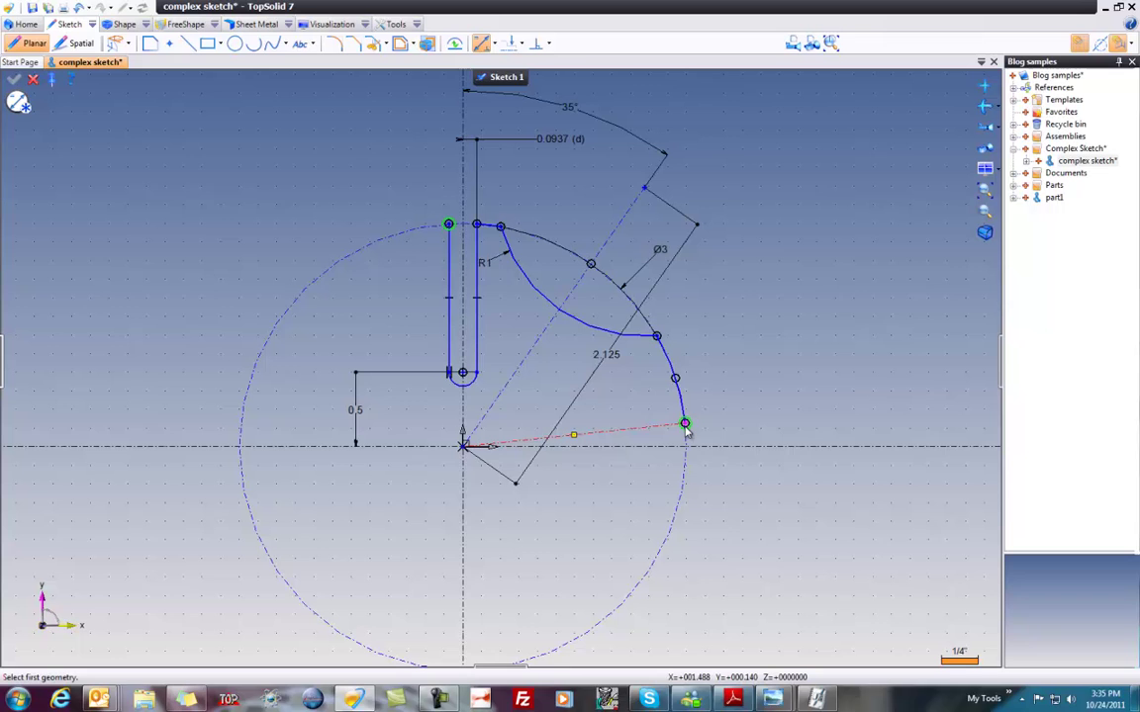
click(735, 448)
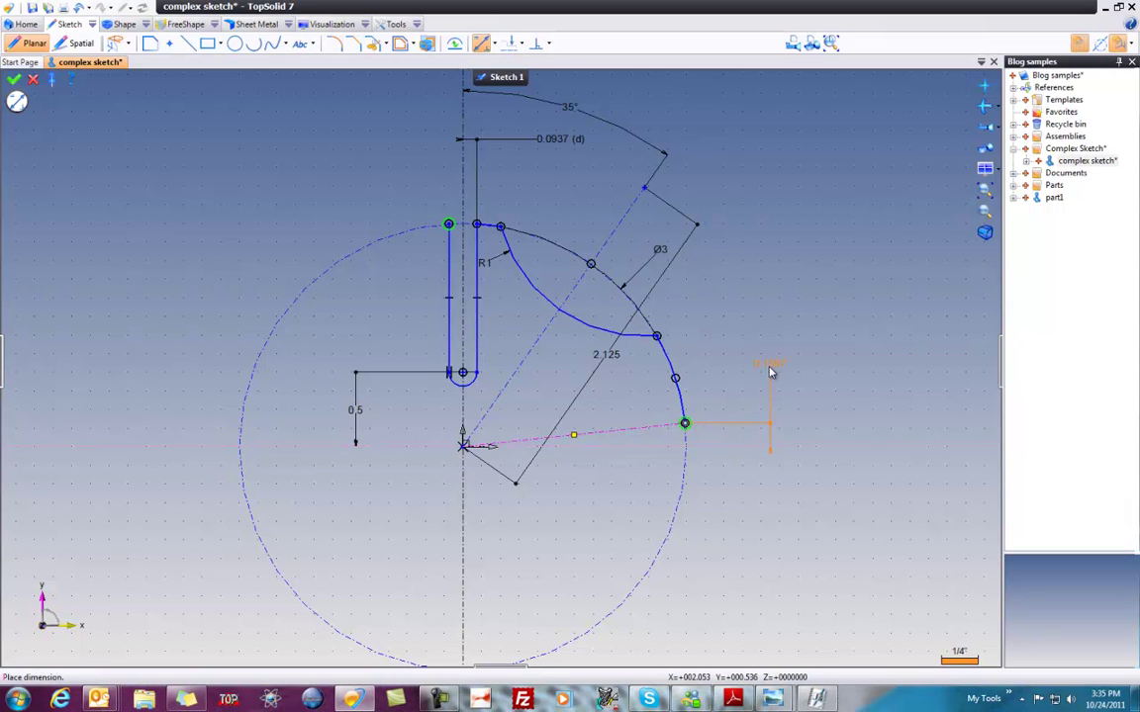
click(778, 361)
click(554, 140)
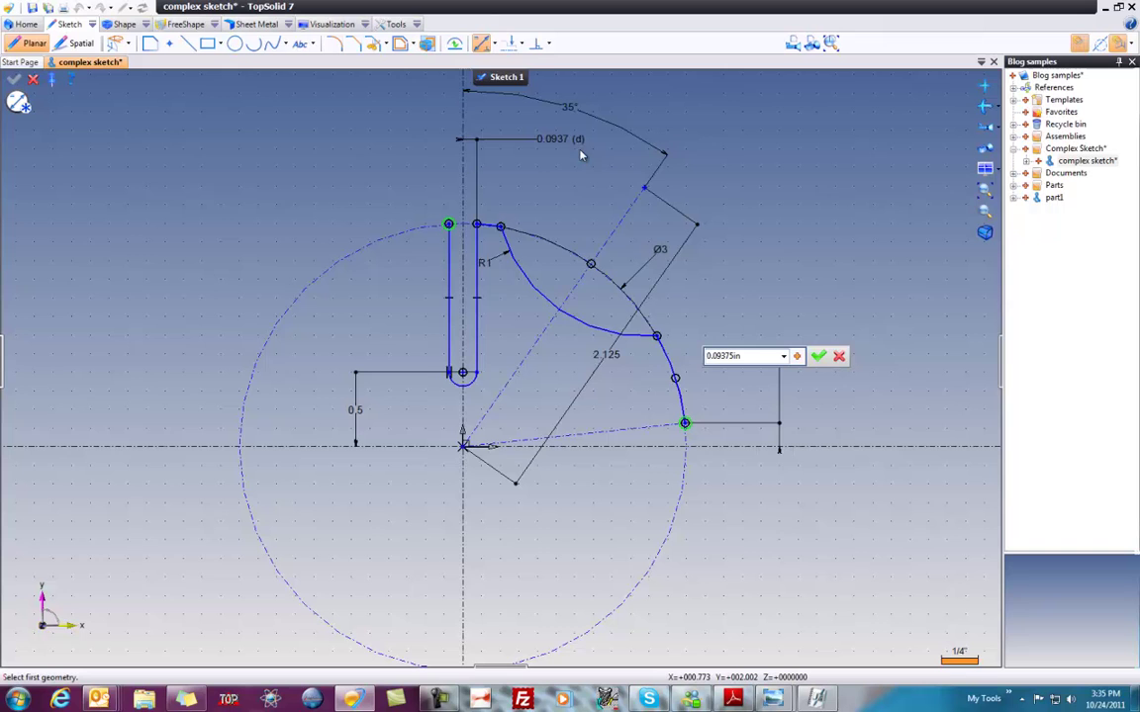
click(784, 356)
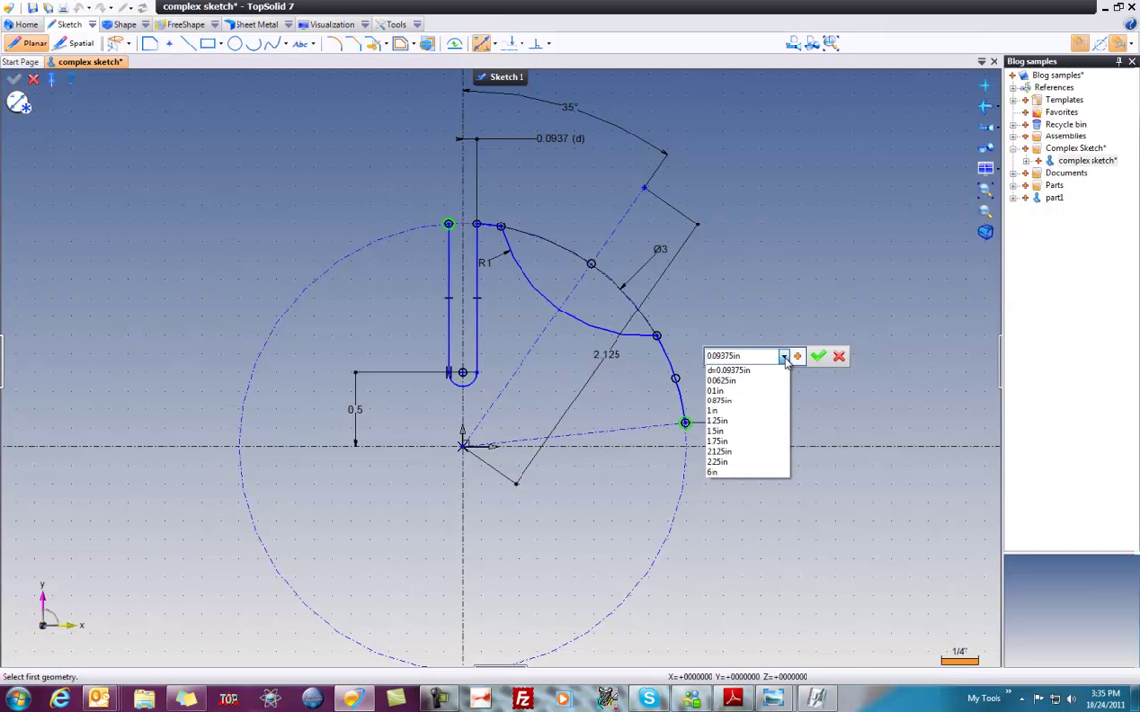
click(728, 370)
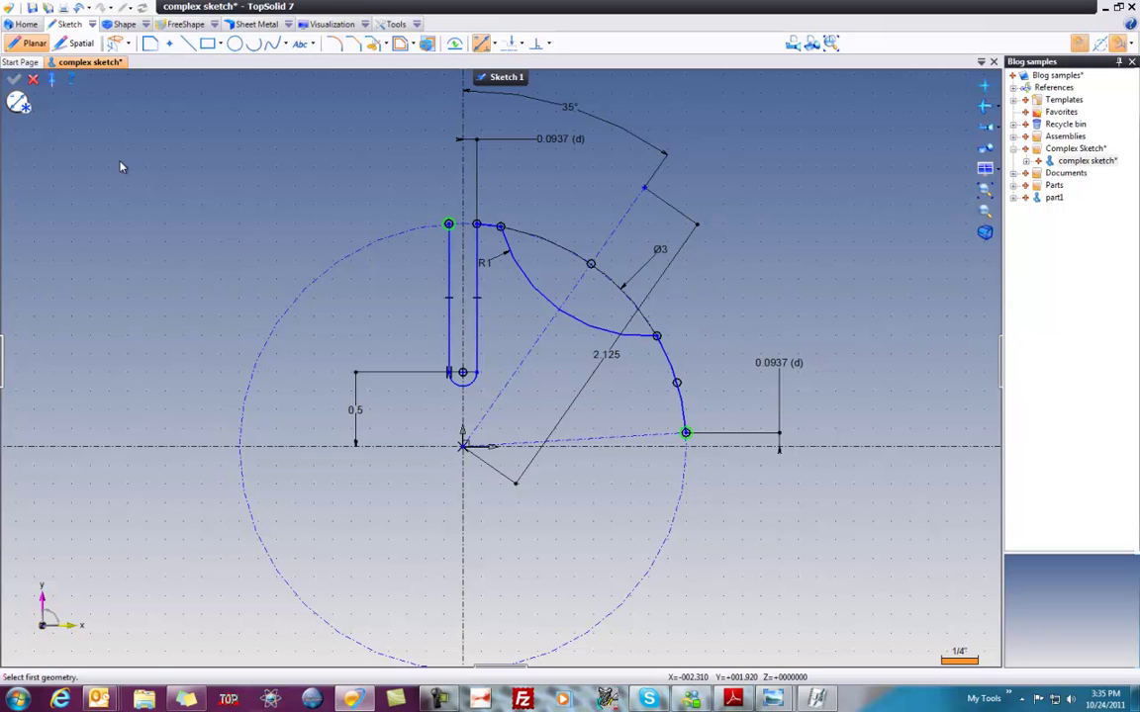
click(33, 79)
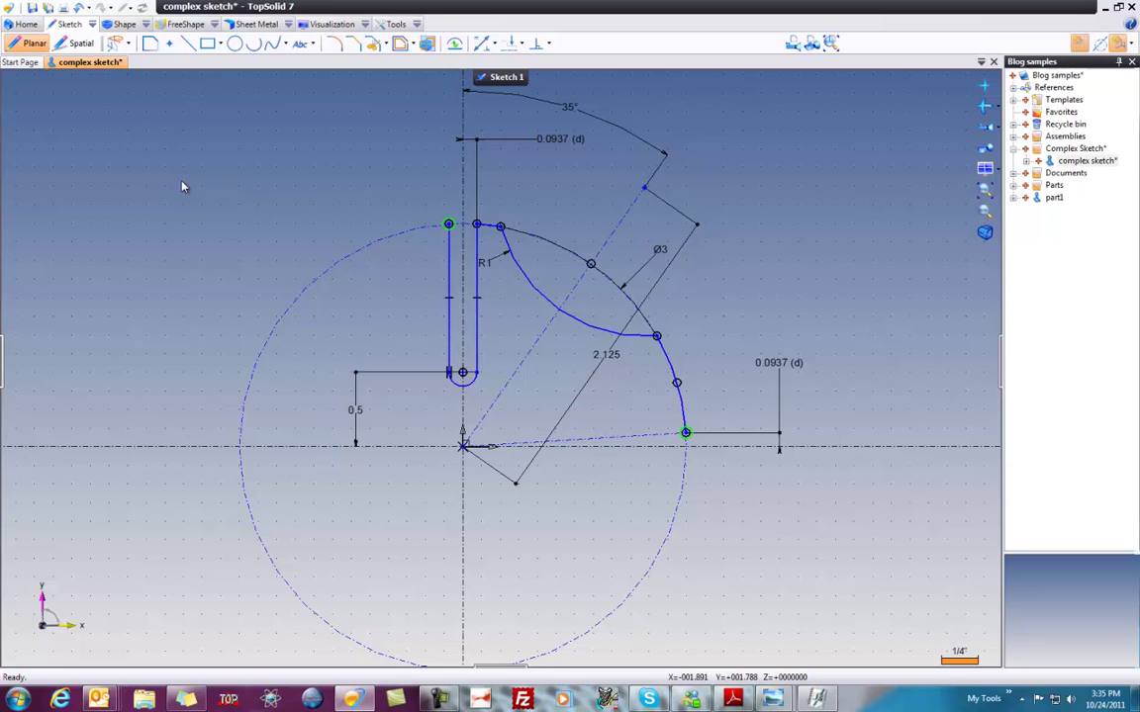
Step: Repeat the slot-and-notch profile as a 4-copy, 360° circular pattern centred on the origin
click(92, 25)
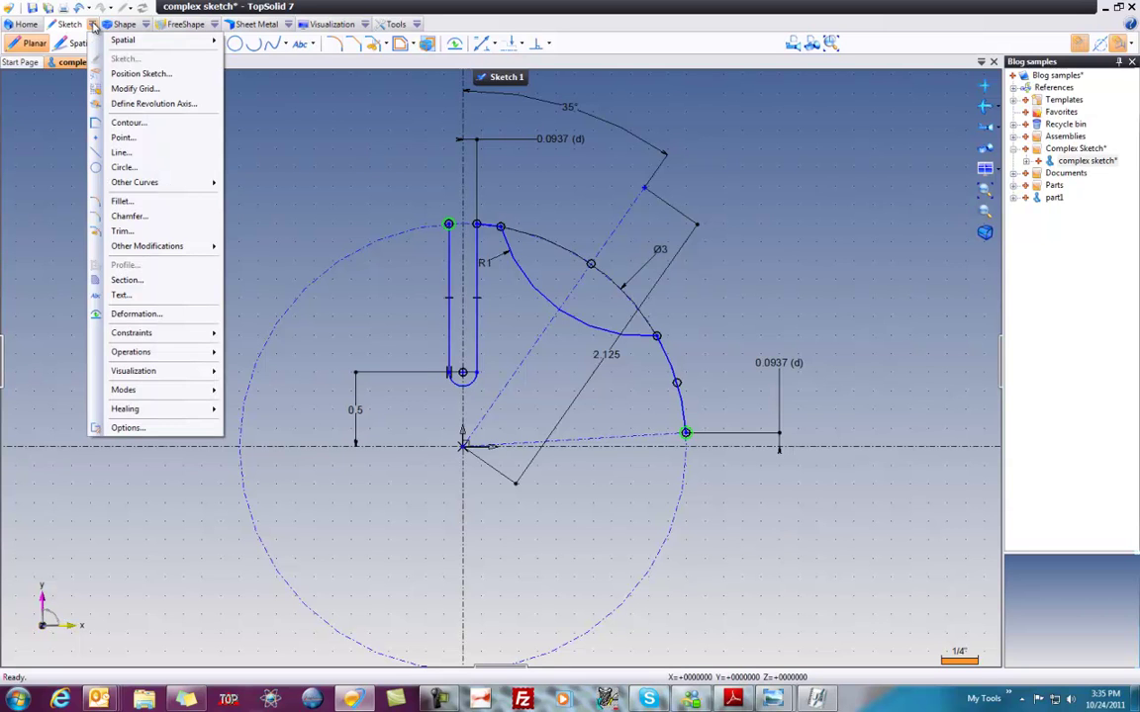
mouse_move(153, 357)
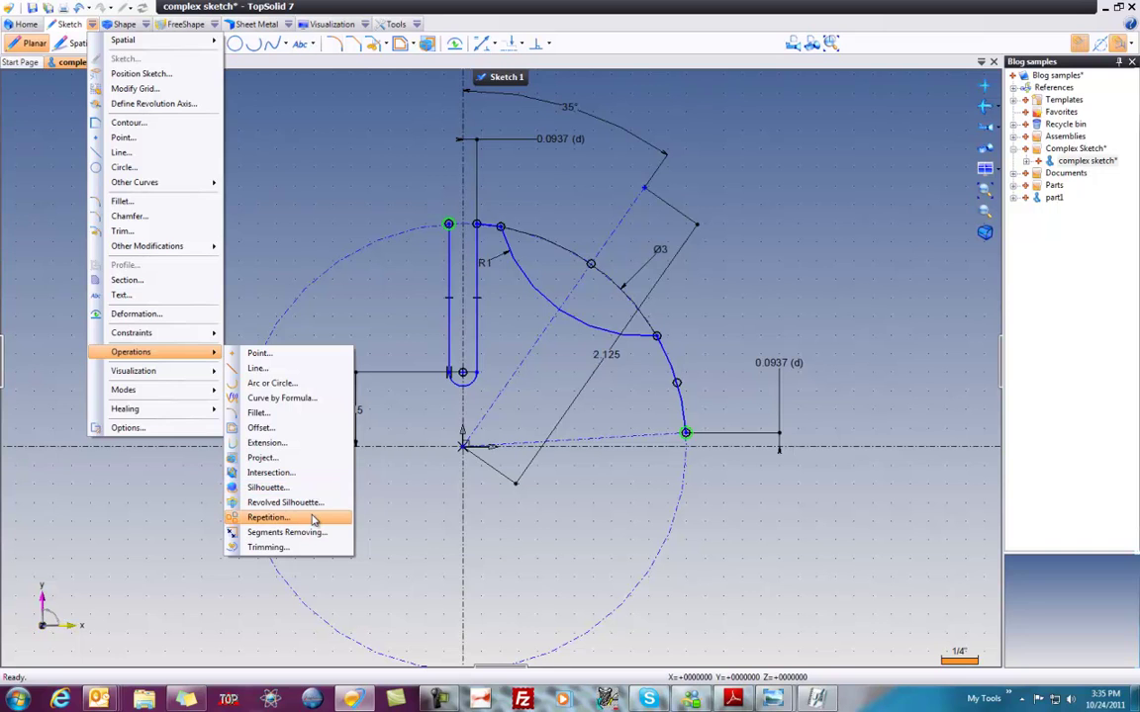
click(267, 517)
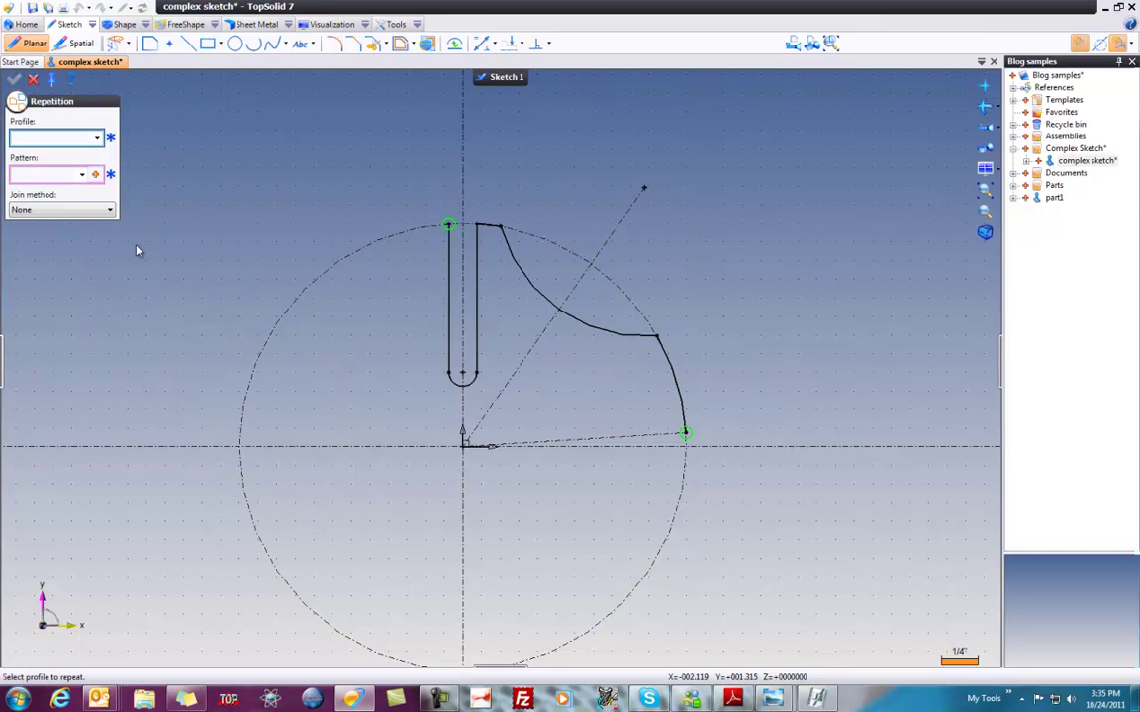
click(534, 296)
click(95, 174)
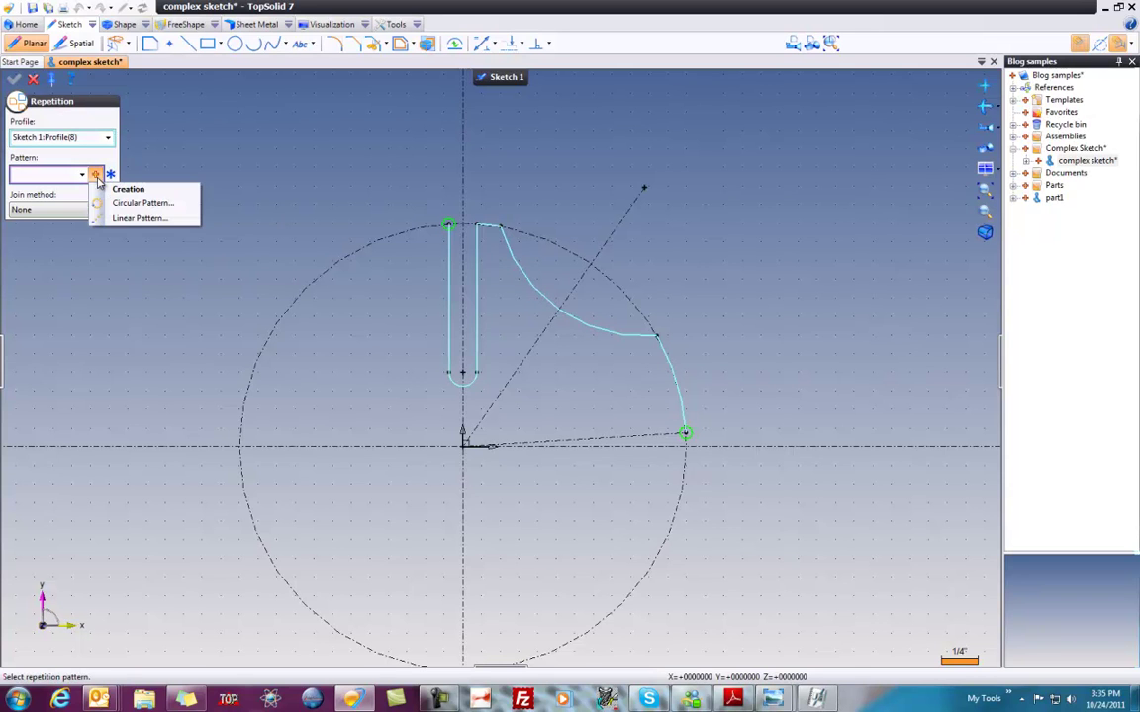
click(128, 203)
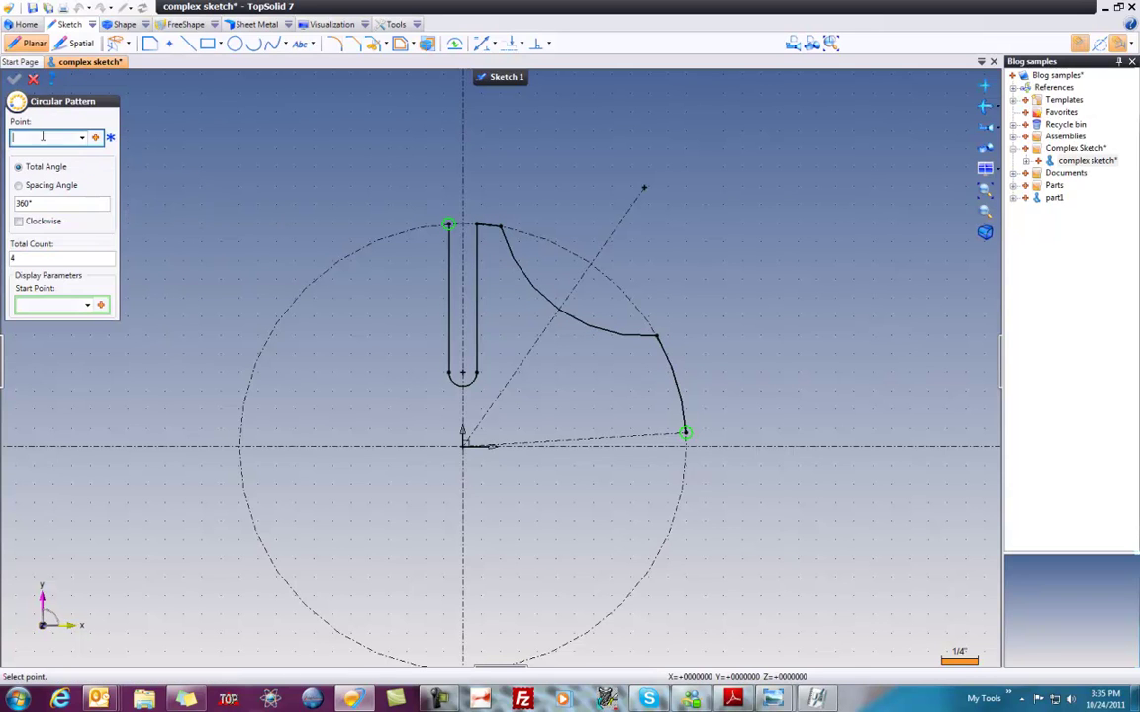
click(465, 446)
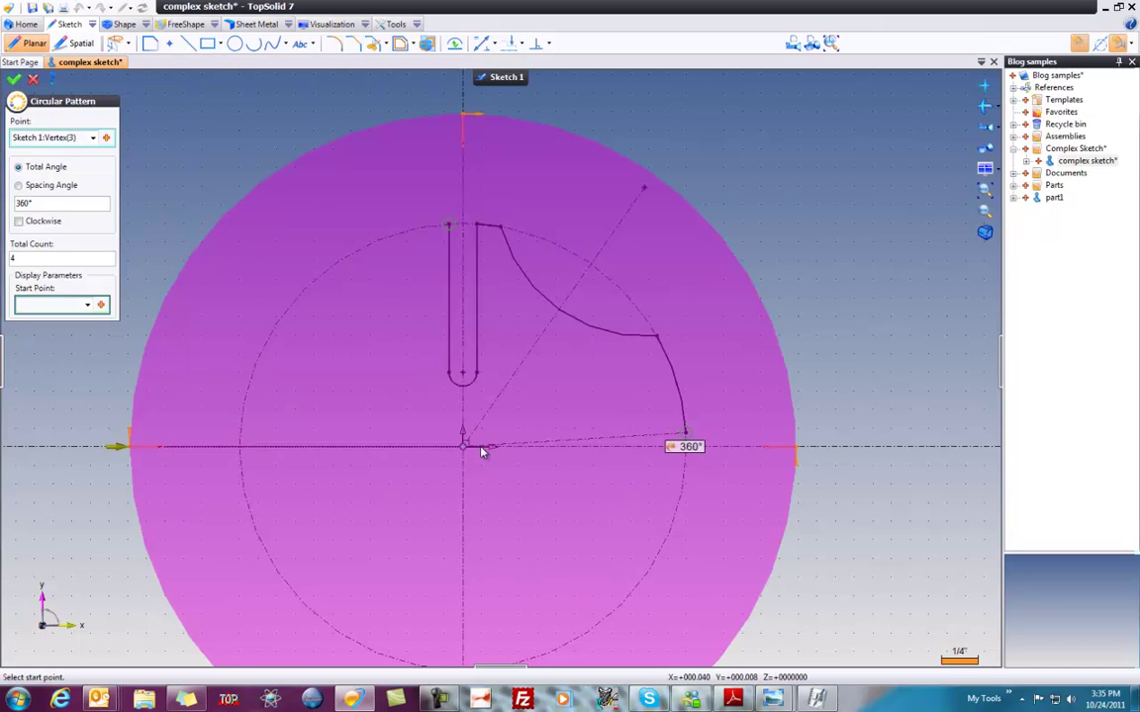
click(681, 433)
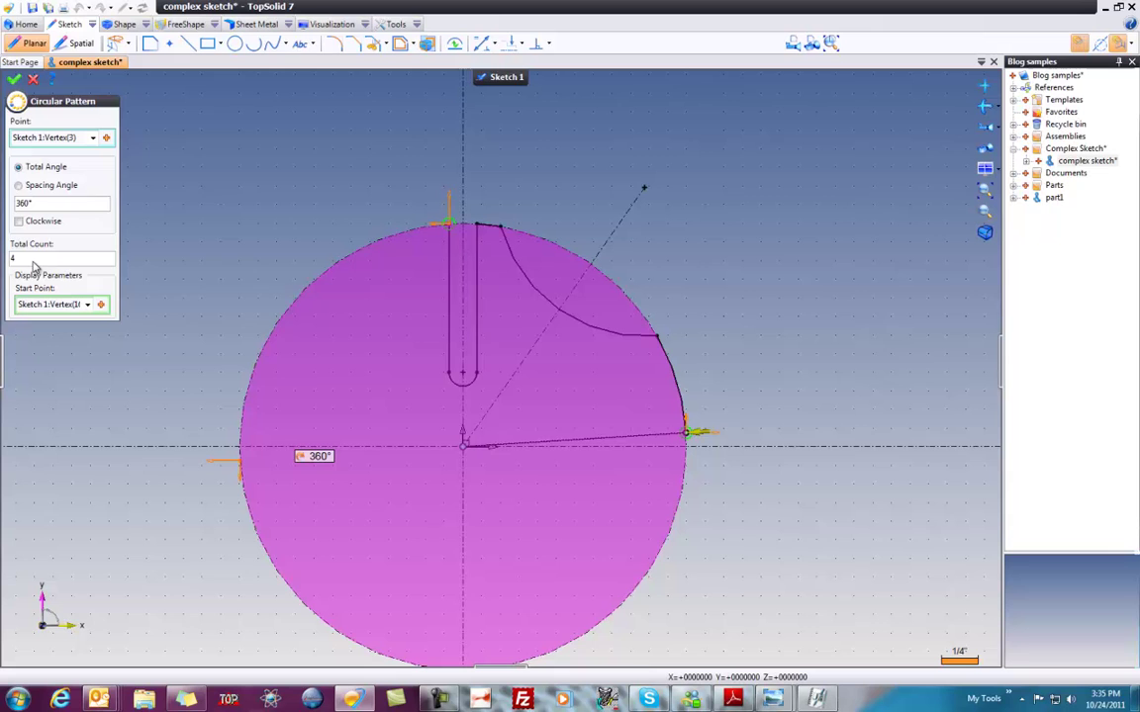
click(14, 79)
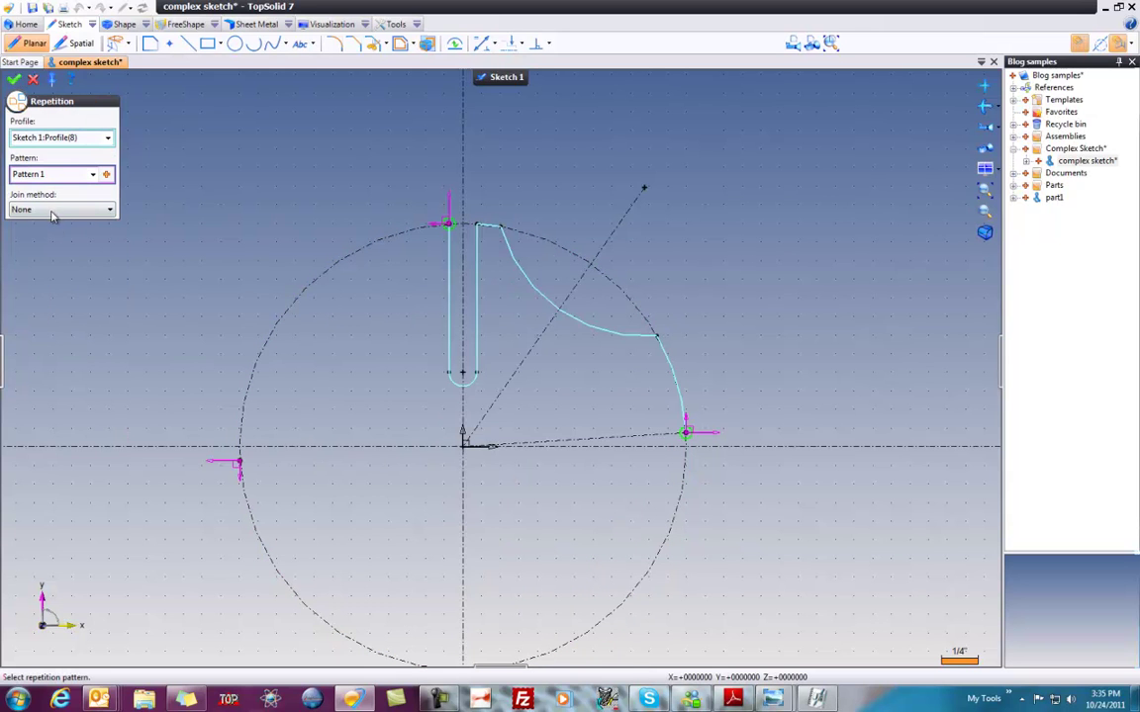
click(14, 79)
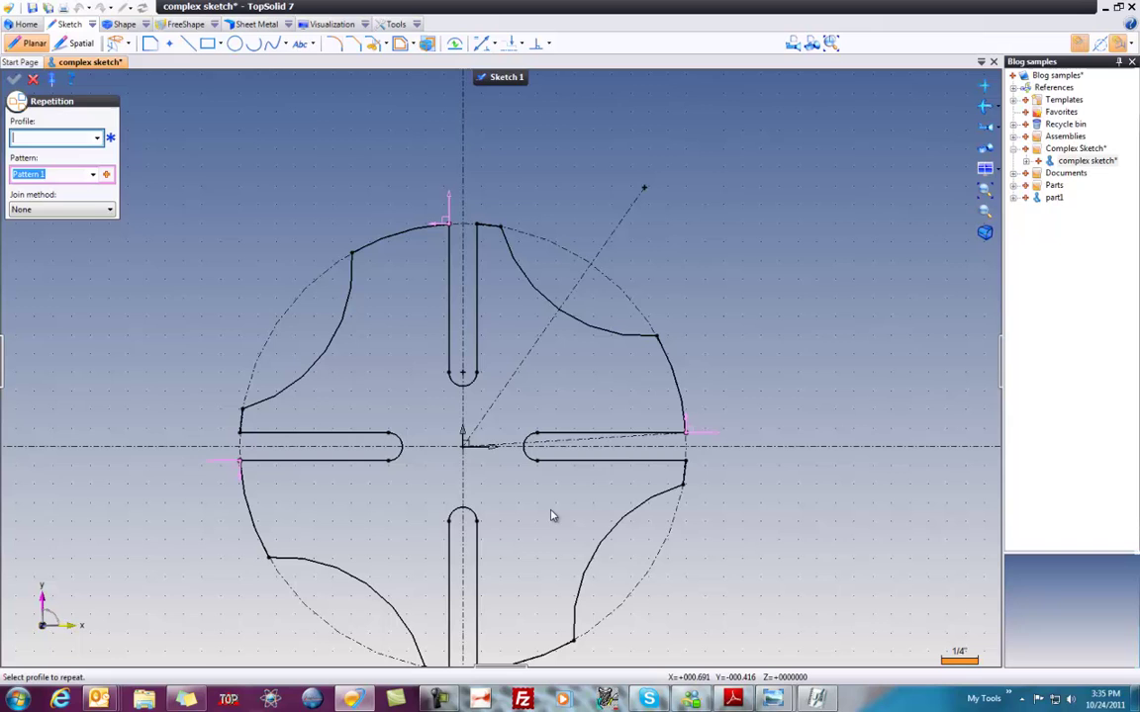
click(33, 79)
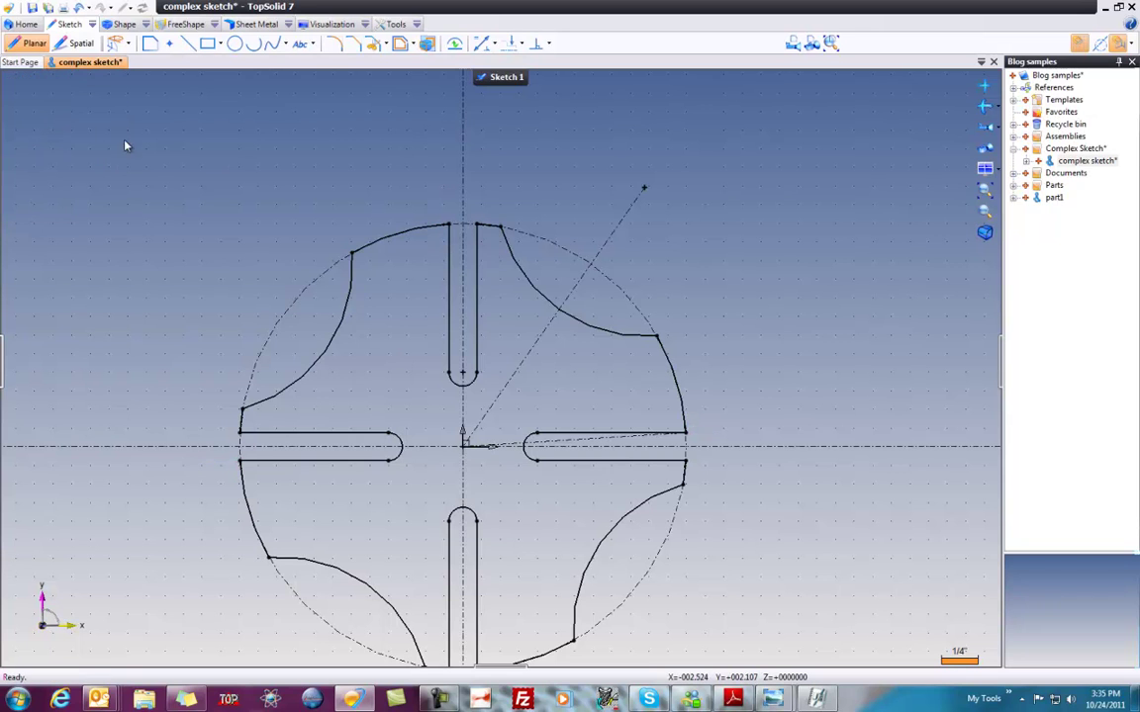
Step: Extrude the cross-shaped sketch 3/16 in into a solid plate, then switch to the top view
right_click(303, 163)
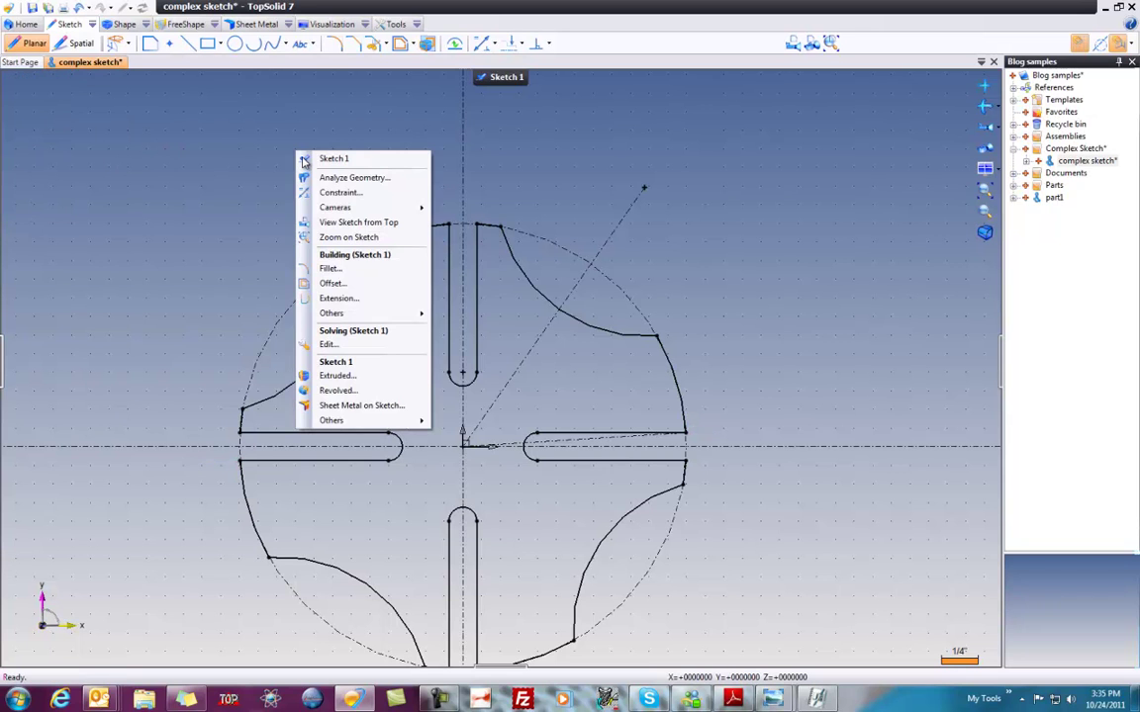
click(385, 377)
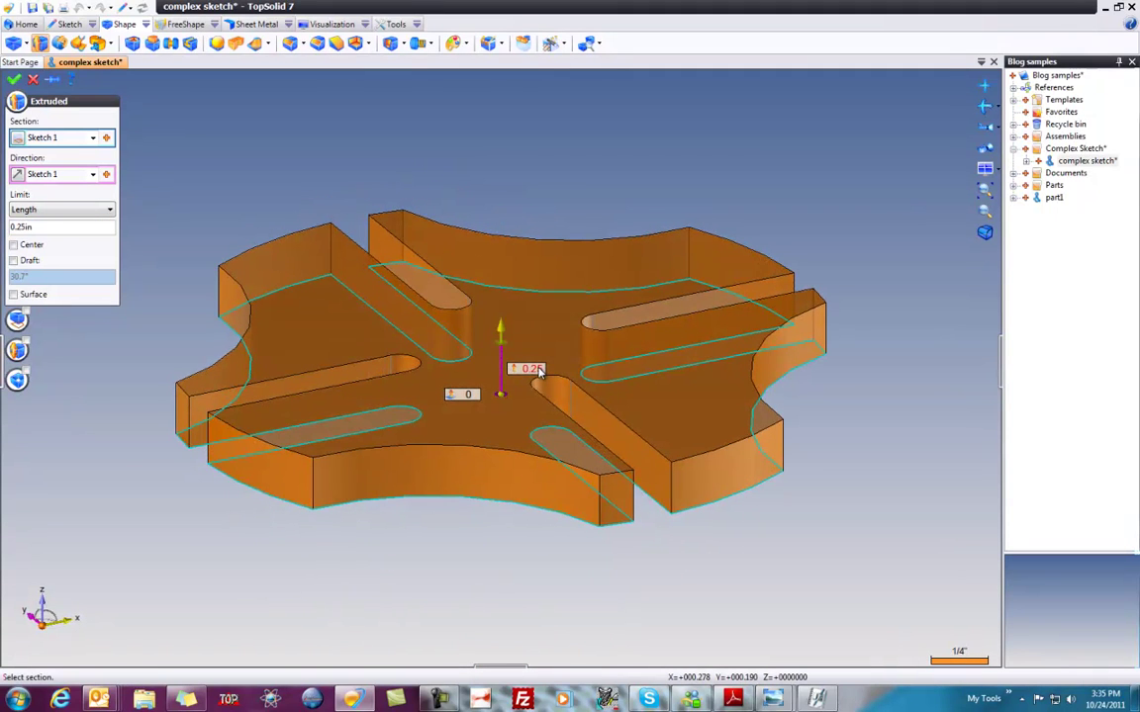
click(534, 369)
text(3/16)
key(Return)
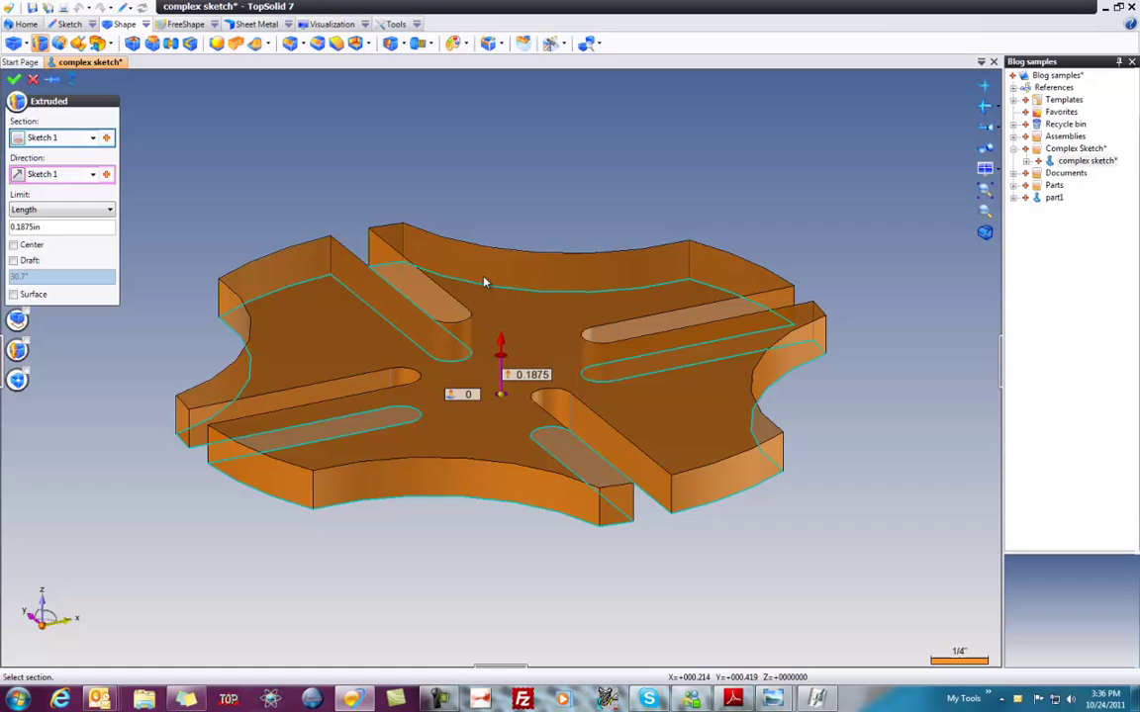
key(Return)
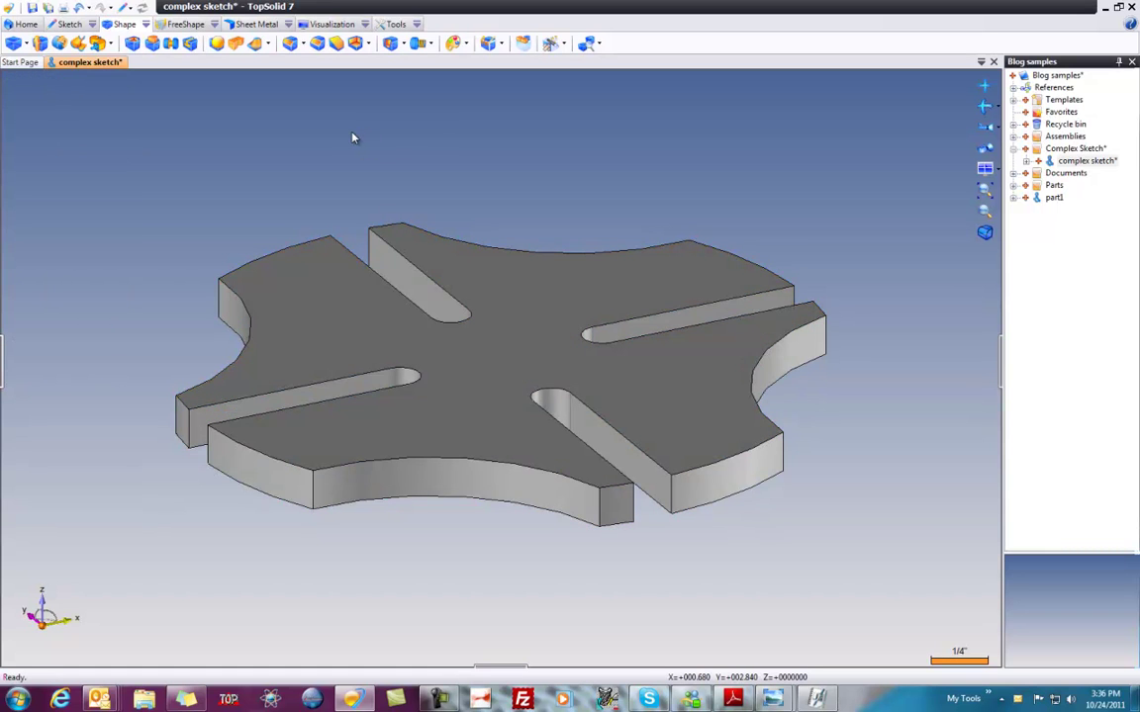
key(F5)
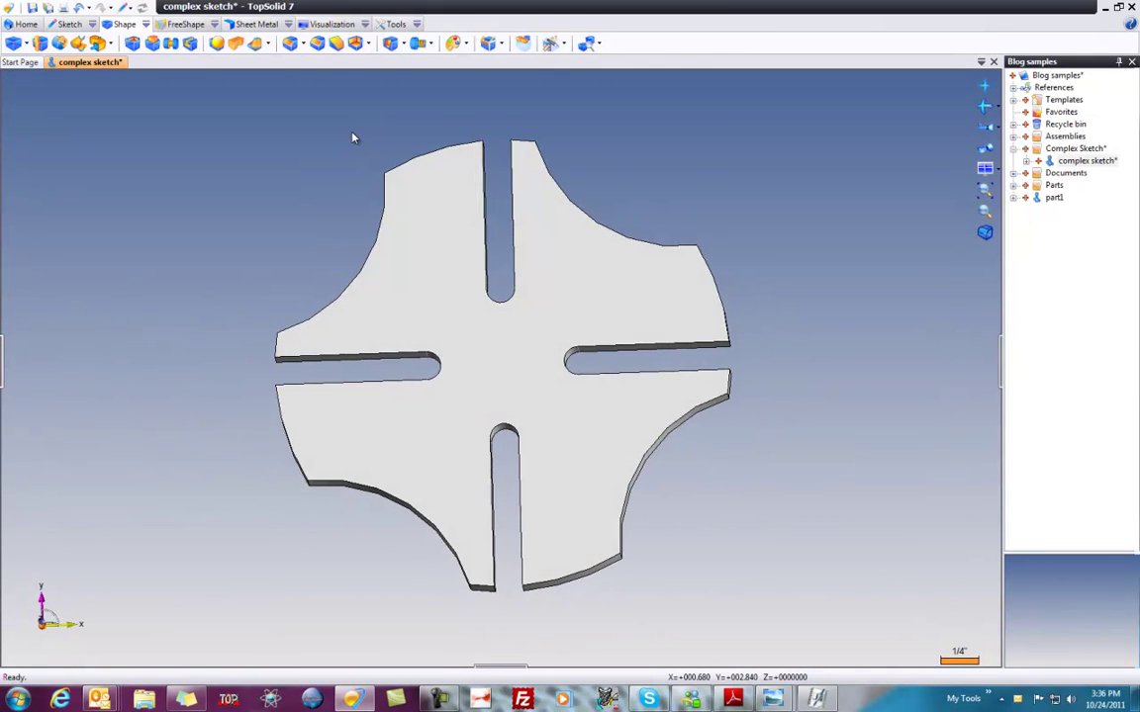